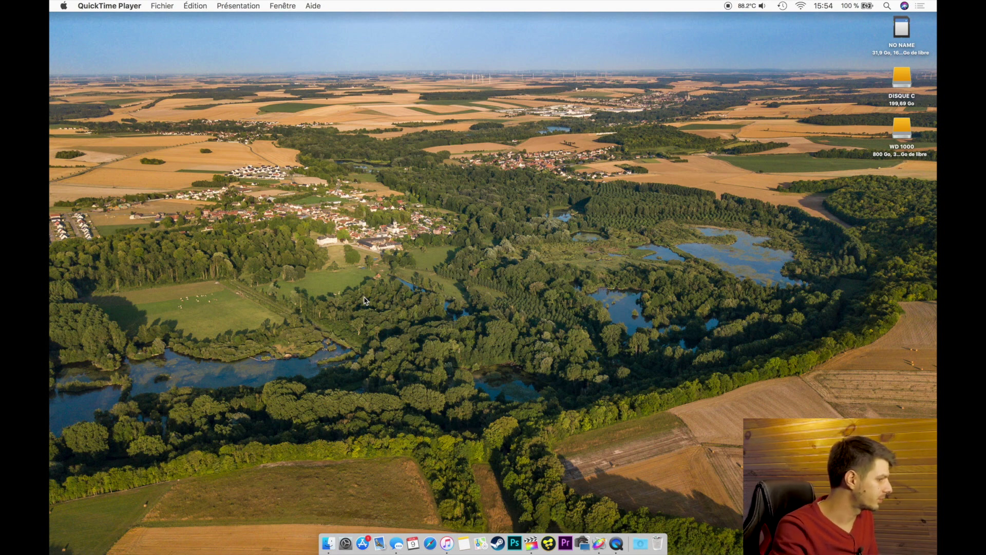
# - Switch to Motion, create a blank Final Cut title project and delete its "Texte ici" layer
pyautogui.click(599, 543)
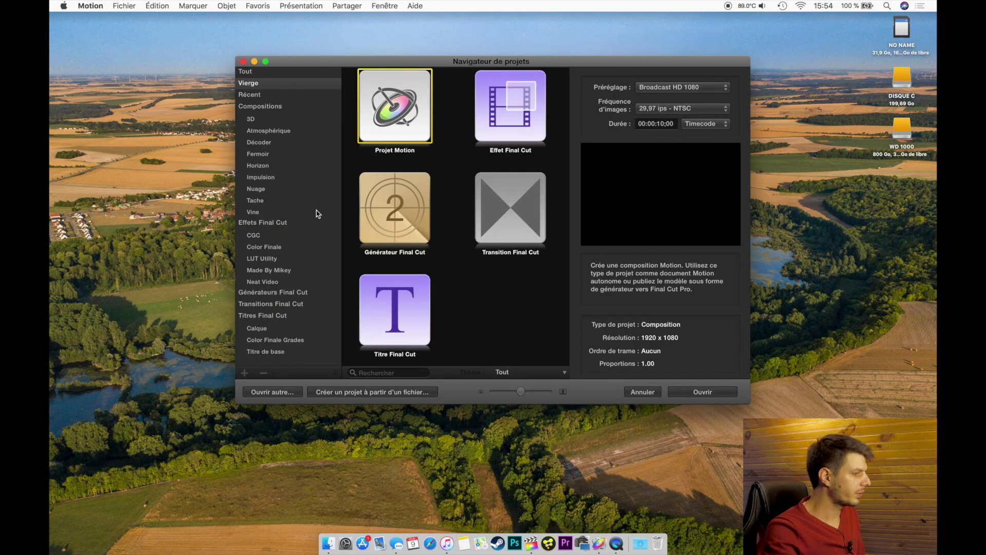
pyautogui.click(398, 317)
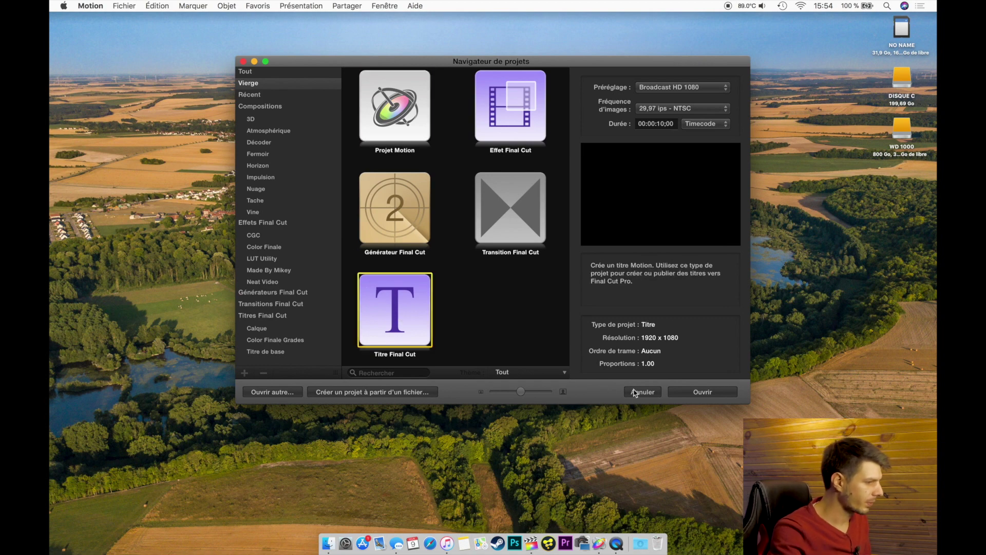
pyautogui.click(698, 393)
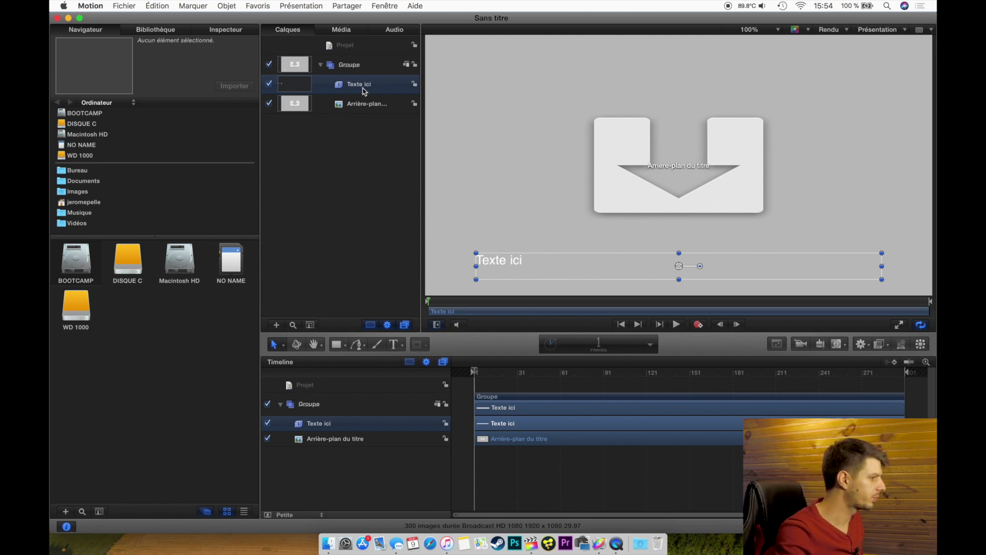
pyautogui.rightClick(381, 88)
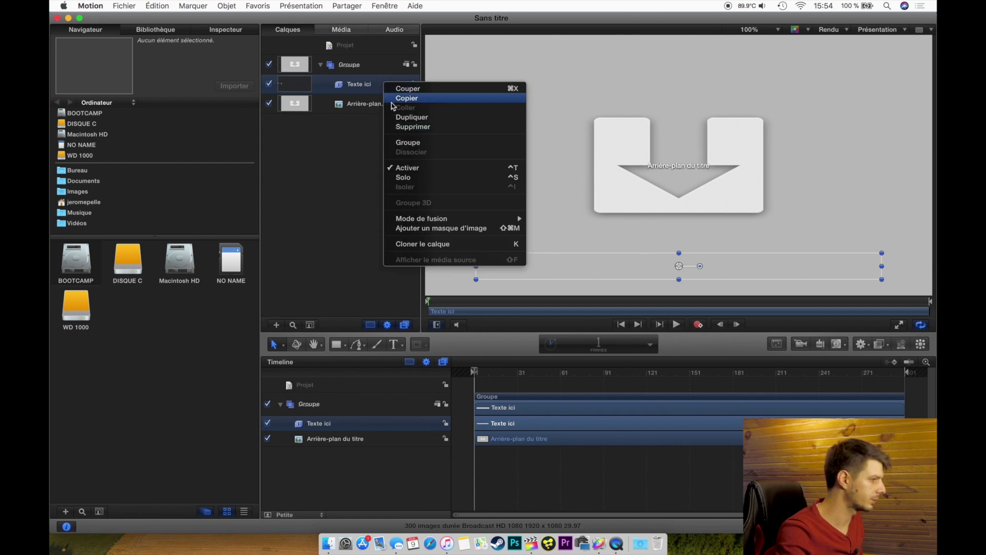
pyautogui.click(406, 129)
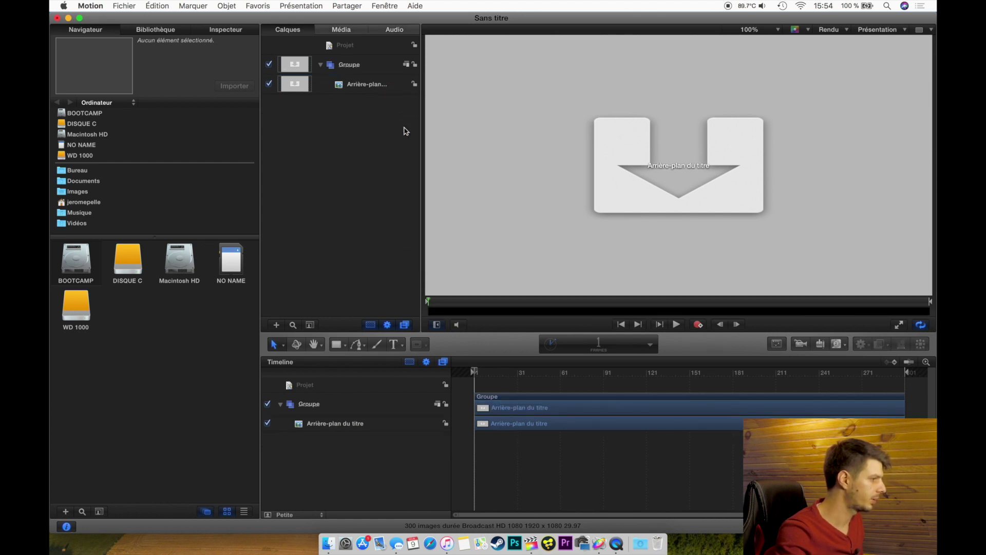
# - Examine the category choices for saving the title as a template, then cancel and close the project without saving
pyautogui.click(123, 6)
pyautogui.click(150, 85)
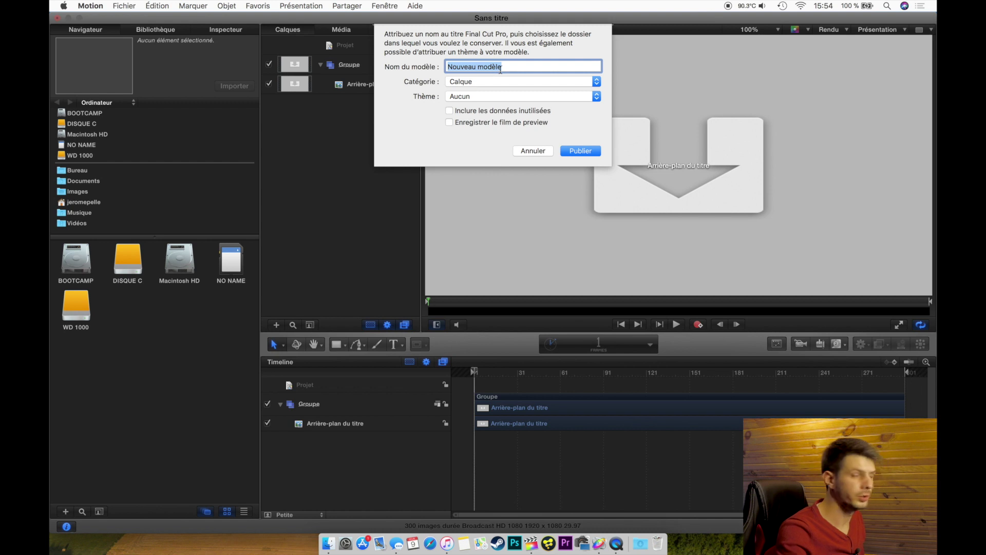
pyautogui.click(492, 83)
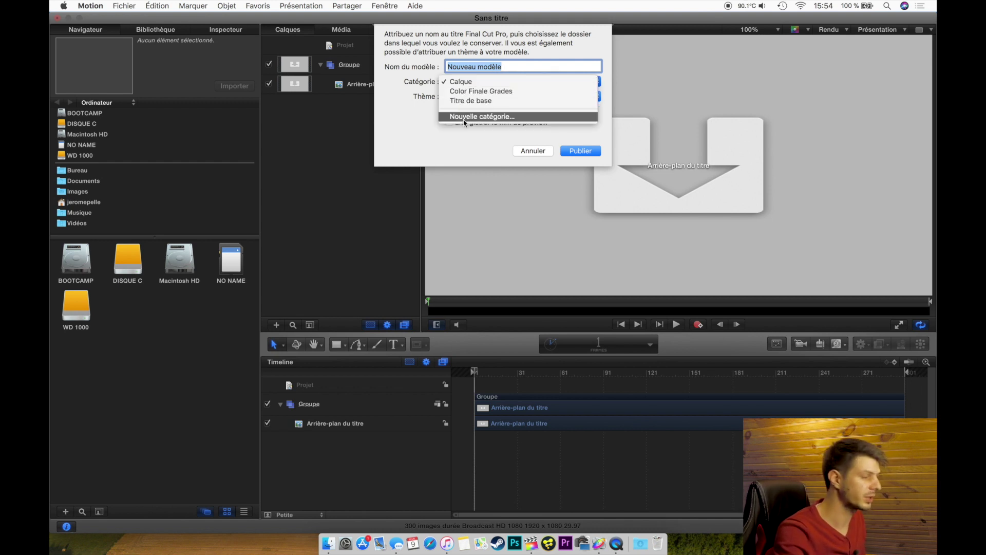
pyautogui.click(424, 141)
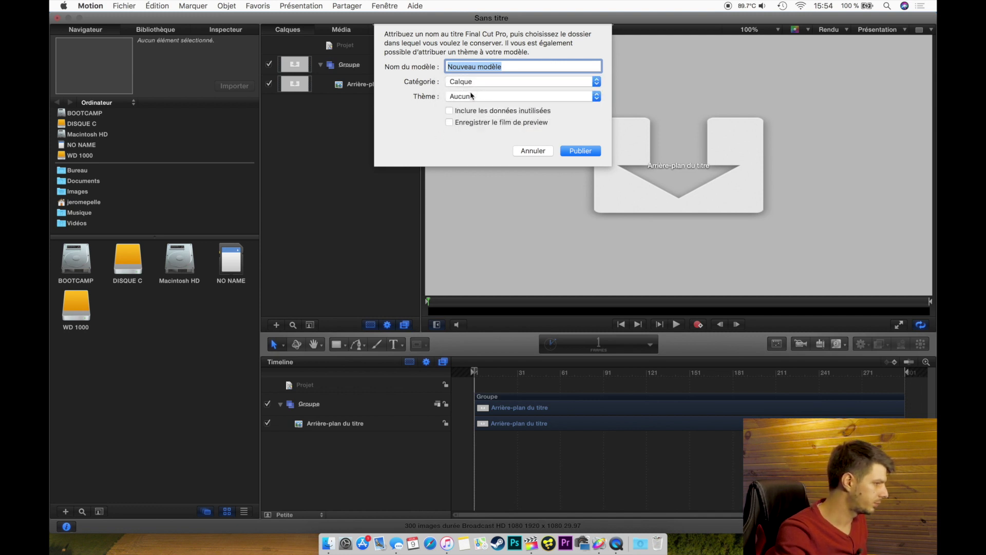
pyautogui.click(533, 150)
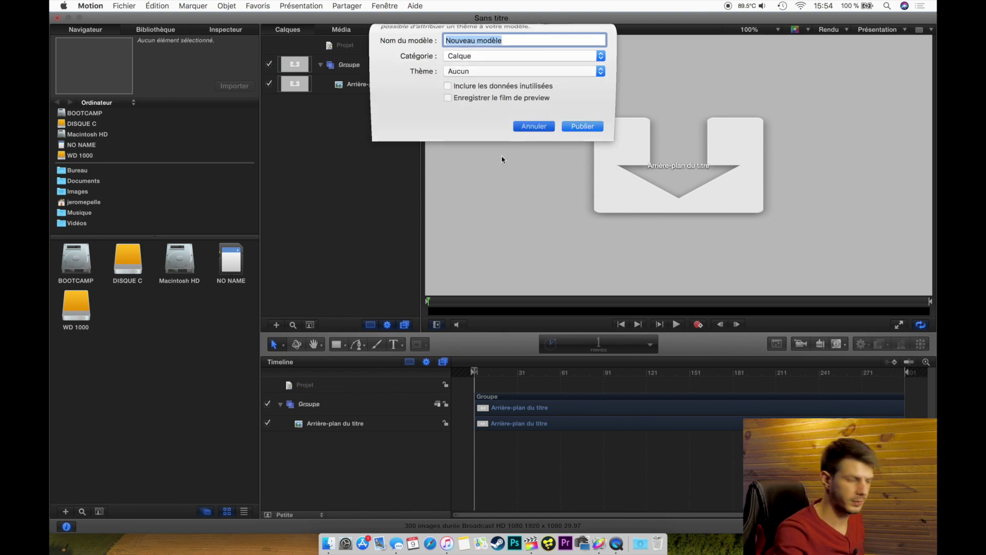
pyautogui.click(57, 19)
pyautogui.click(441, 76)
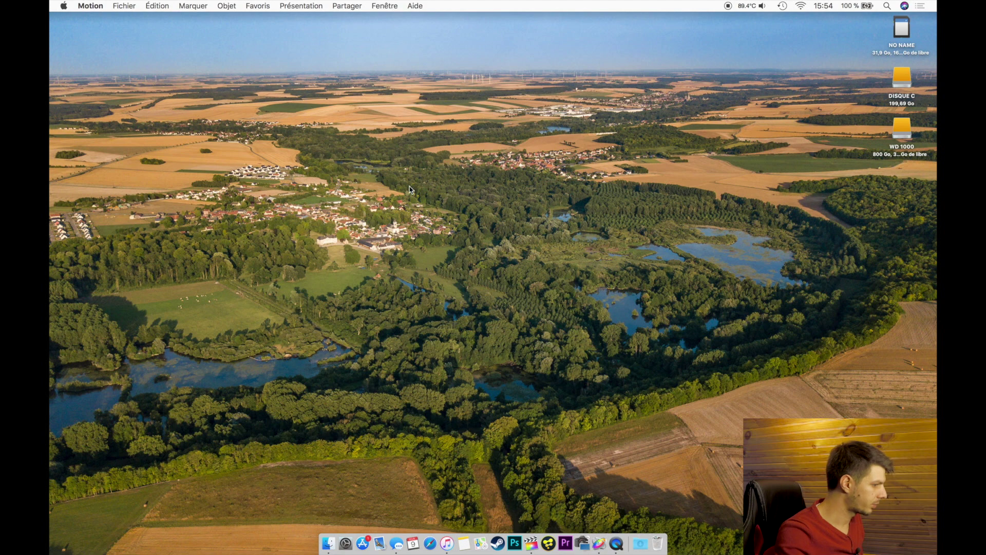
# - Locate the "Calque de réglages" template folder in Finder under Vidéos, Motion Templates, Titles, Calque, then close the window
pyautogui.click(329, 544)
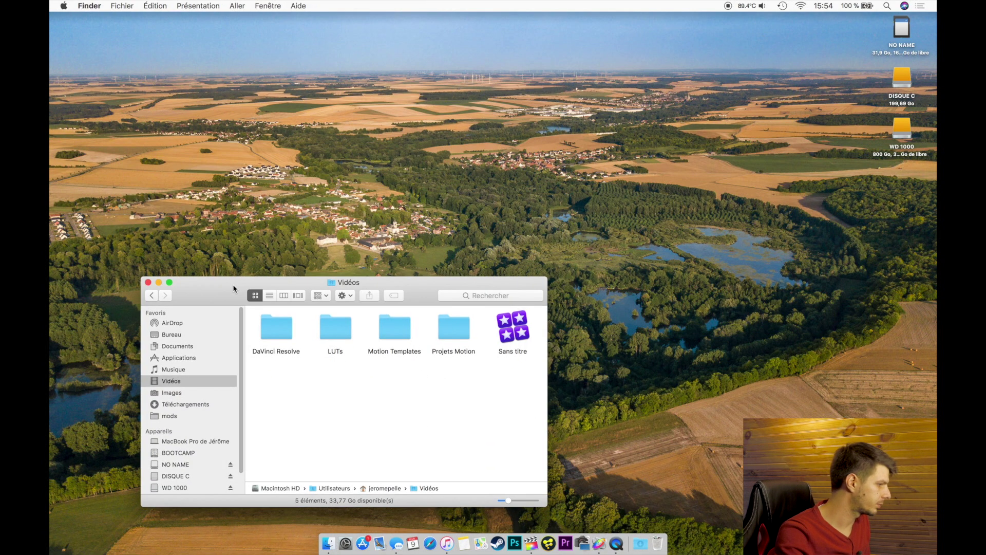
pyautogui.moveTo(234, 288); pyautogui.dragTo(261, 201)
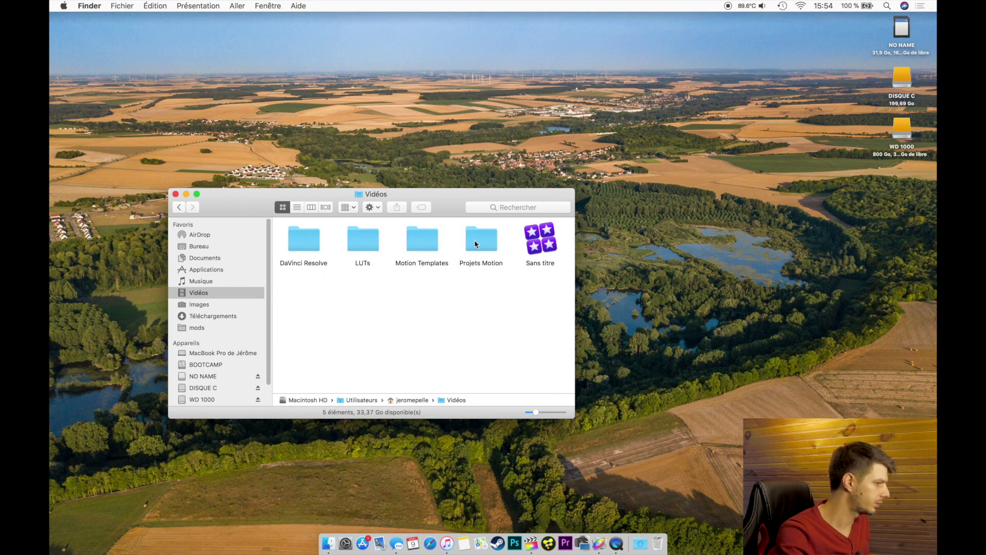
pyautogui.click(437, 237)
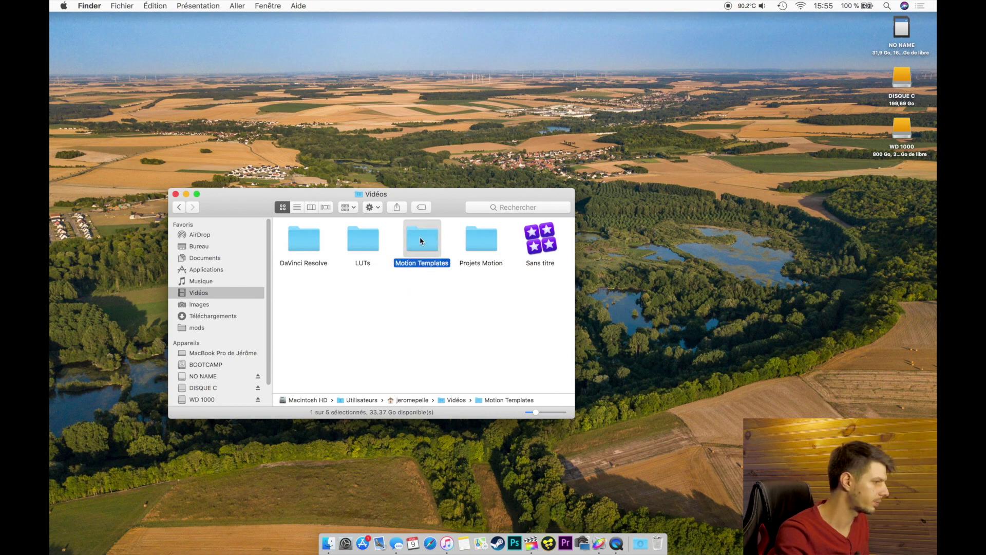
pyautogui.doubleClick(426, 240)
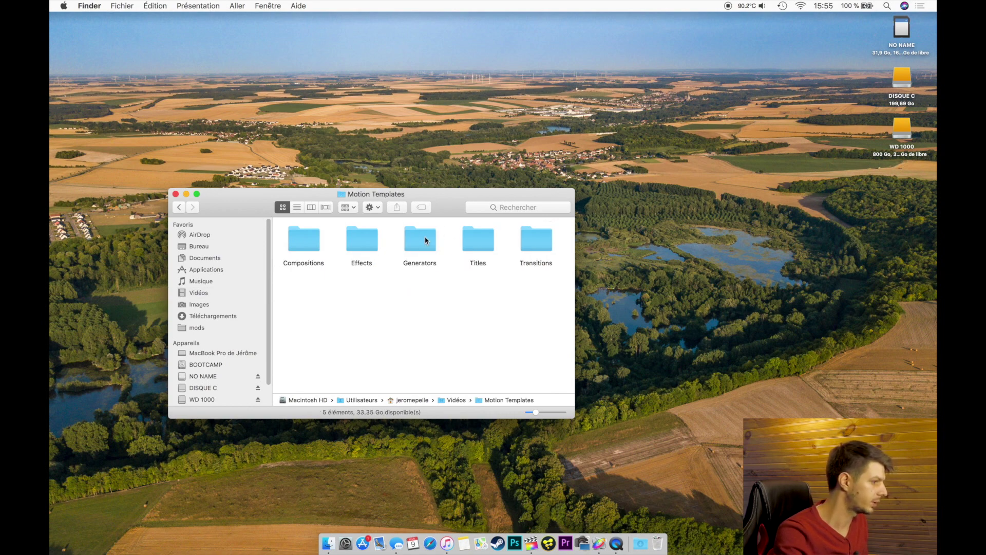
pyautogui.doubleClick(475, 241)
pyautogui.doubleClick(367, 242)
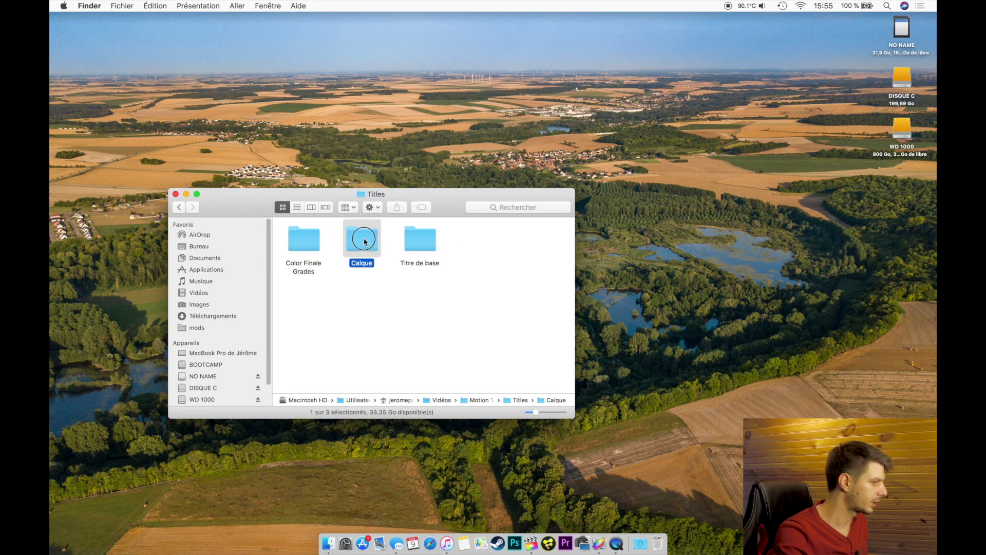
pyautogui.moveTo(340, 311); pyautogui.dragTo(278, 215)
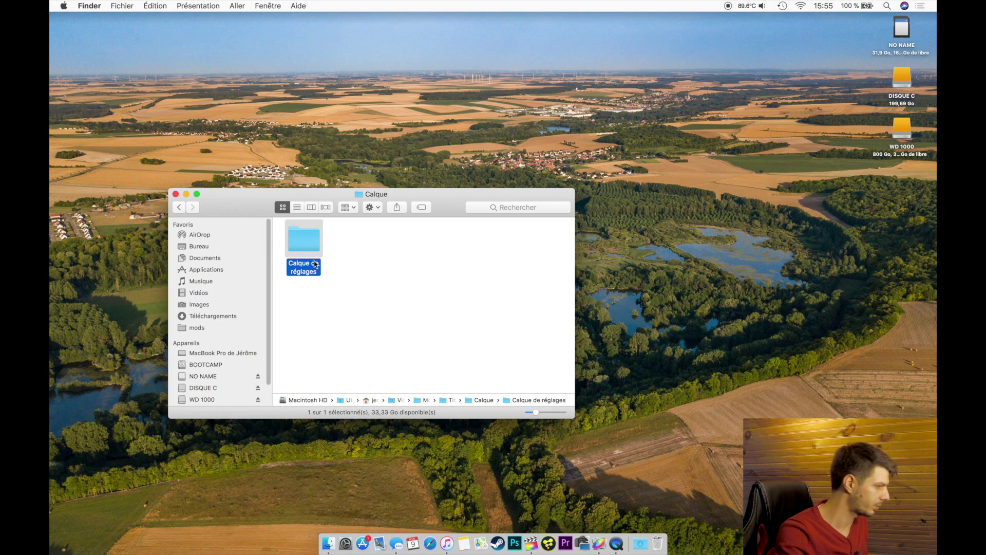
pyautogui.click(175, 194)
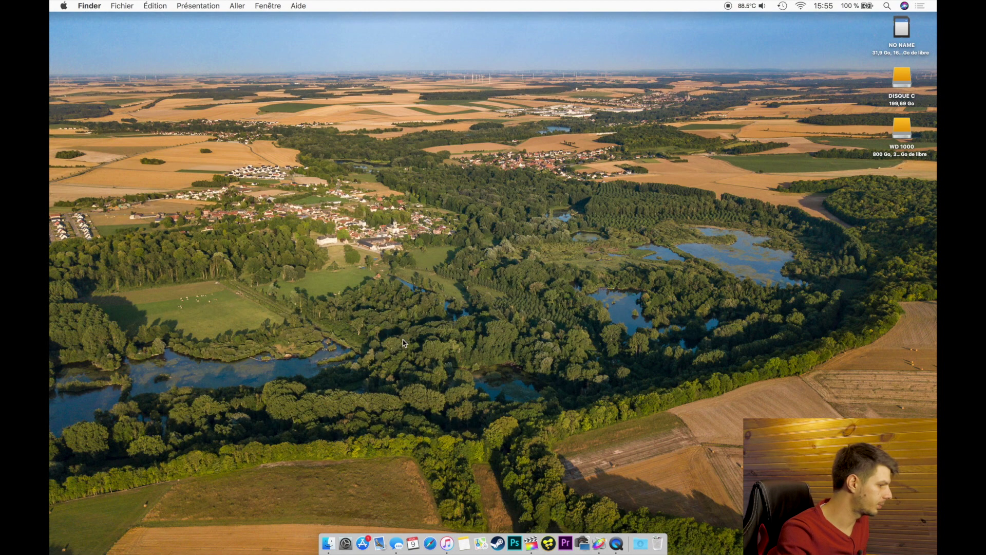
# - Switch to Final Cut Pro and add the "Calque de réglages" title from the Calque category above both drone clips, spanning their full length
pyautogui.click(530, 546)
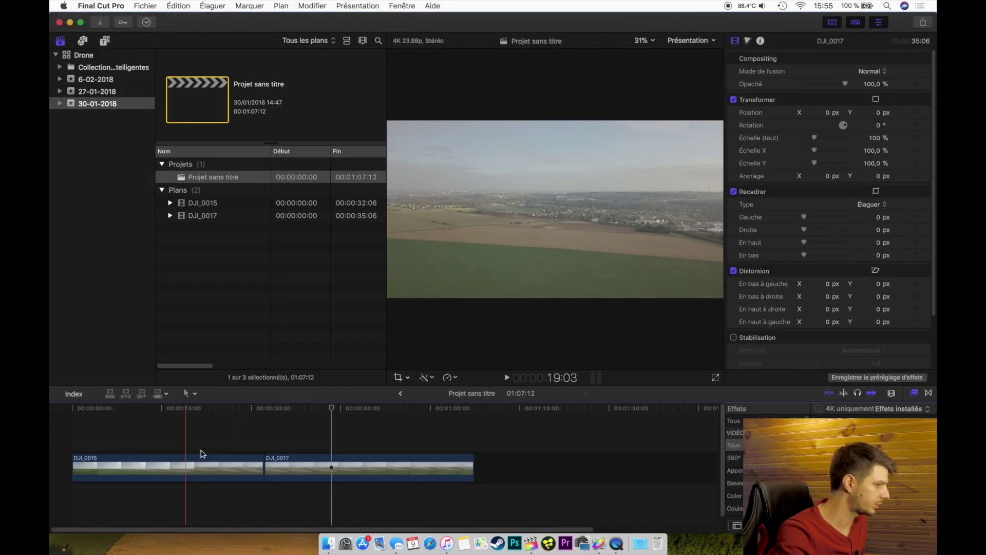
pyautogui.click(228, 441)
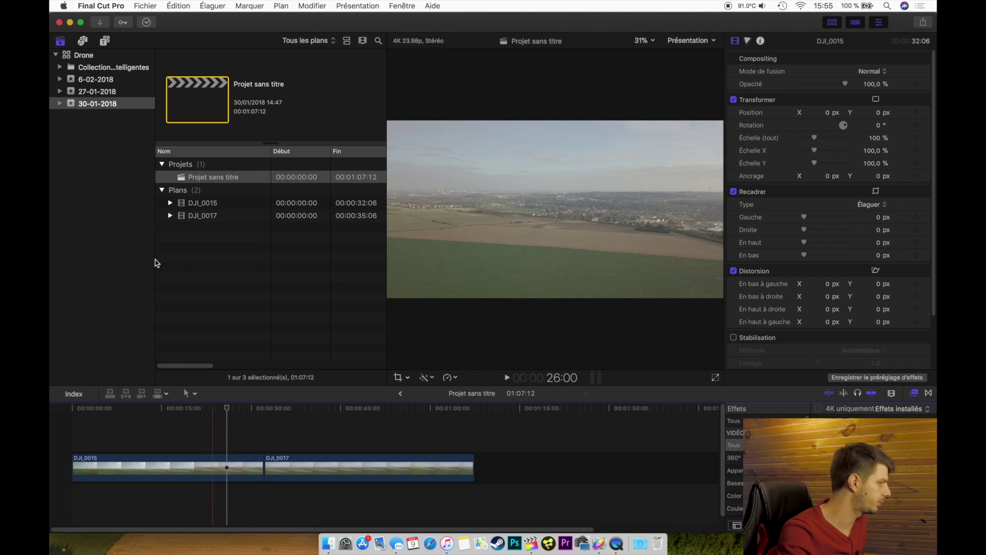
pyautogui.click(105, 42)
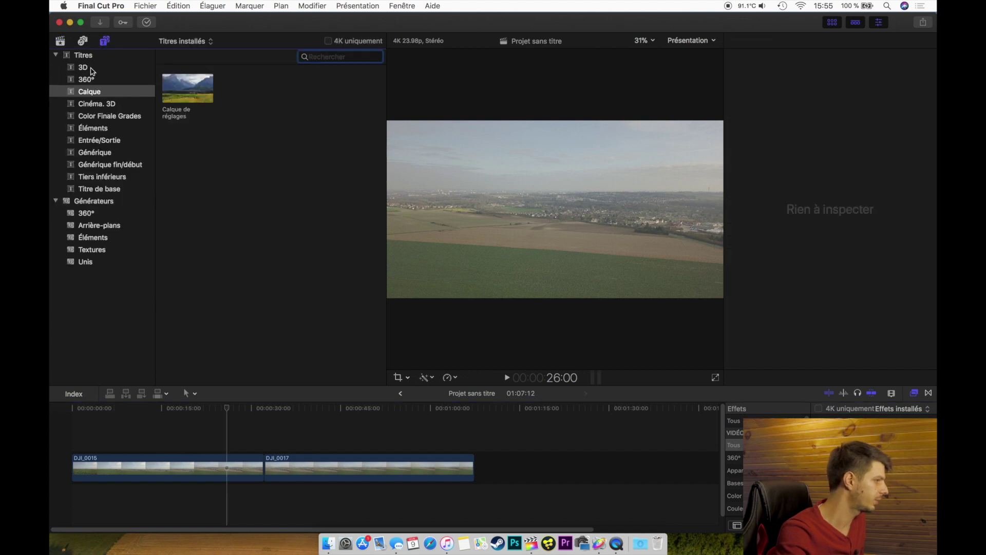
pyautogui.click(93, 93)
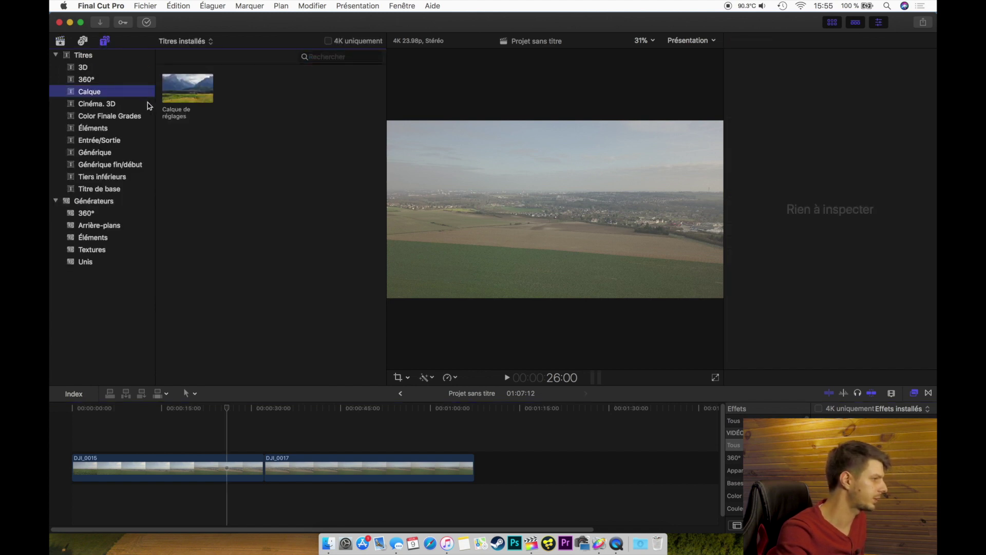
pyautogui.moveTo(183, 91); pyautogui.dragTo(472, 445)
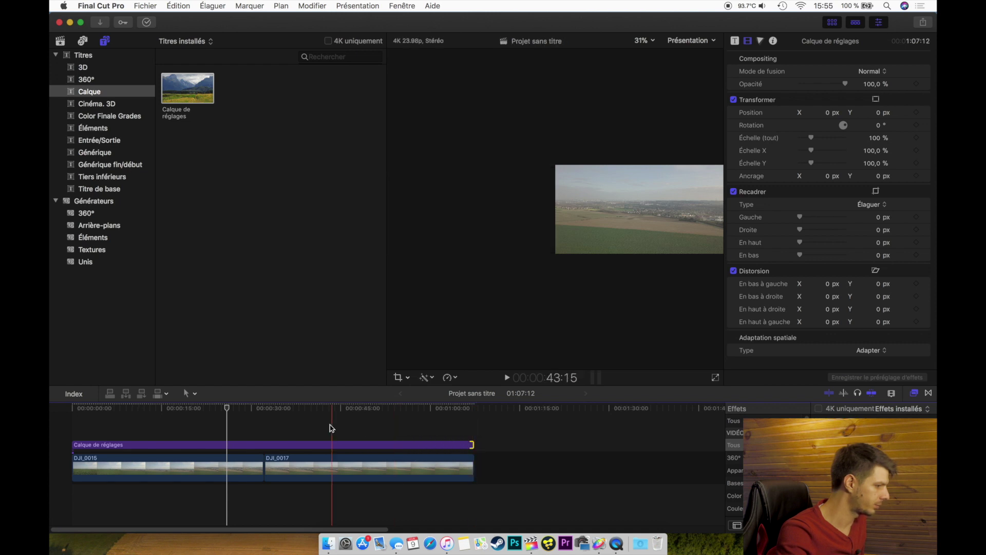
# - Add a colour wheels correction to the adjustment layer and slightly raise the highlights' brightness
pyautogui.click(230, 445)
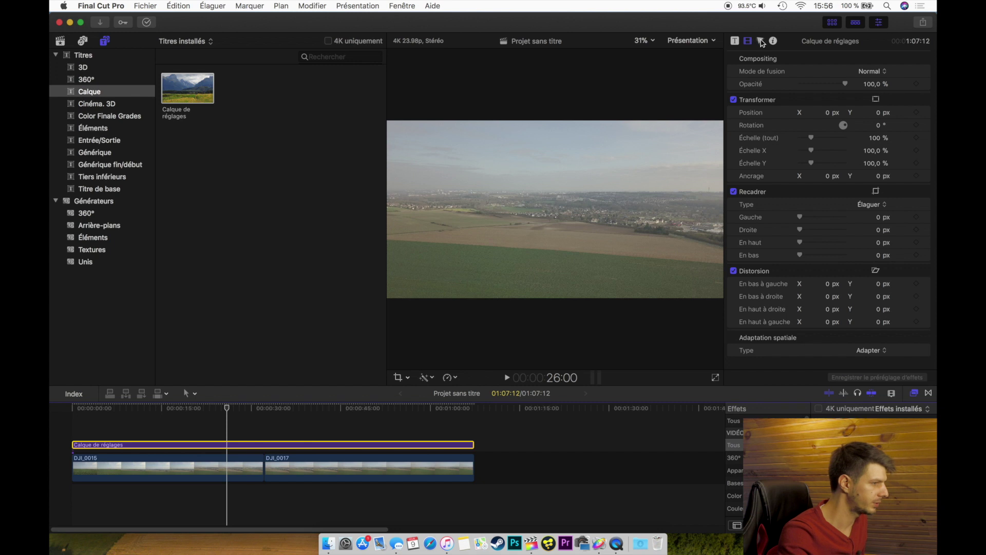
pyautogui.press('super+6')
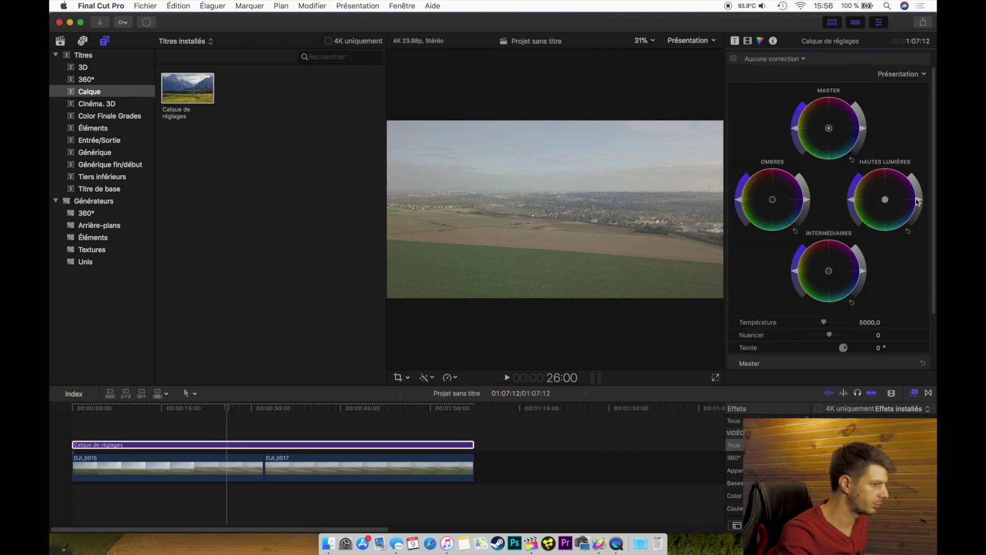
pyautogui.moveTo(921, 200); pyautogui.dragTo(917, 195)
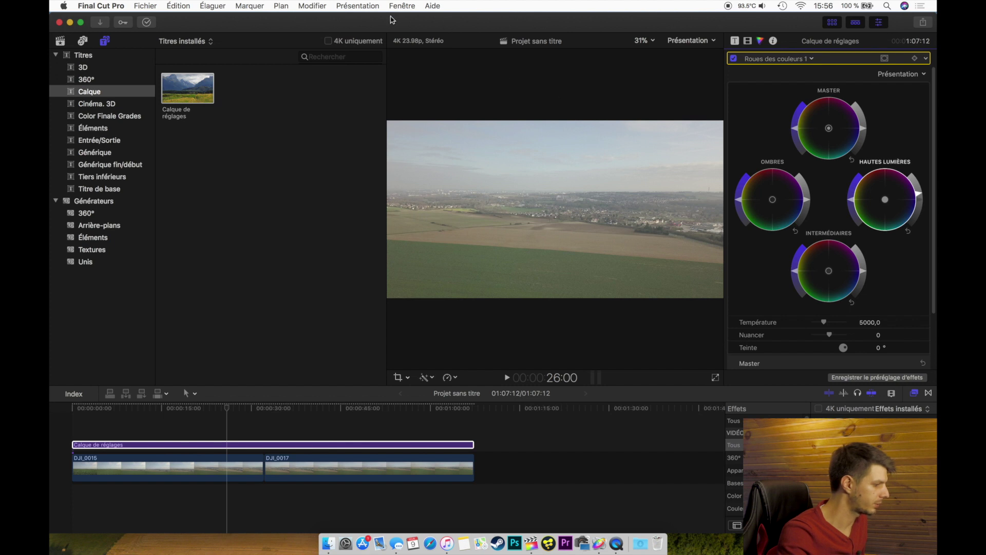
# - Show the video scopes in a two-row stacked layout and hide the browser
pyautogui.press('super+7')
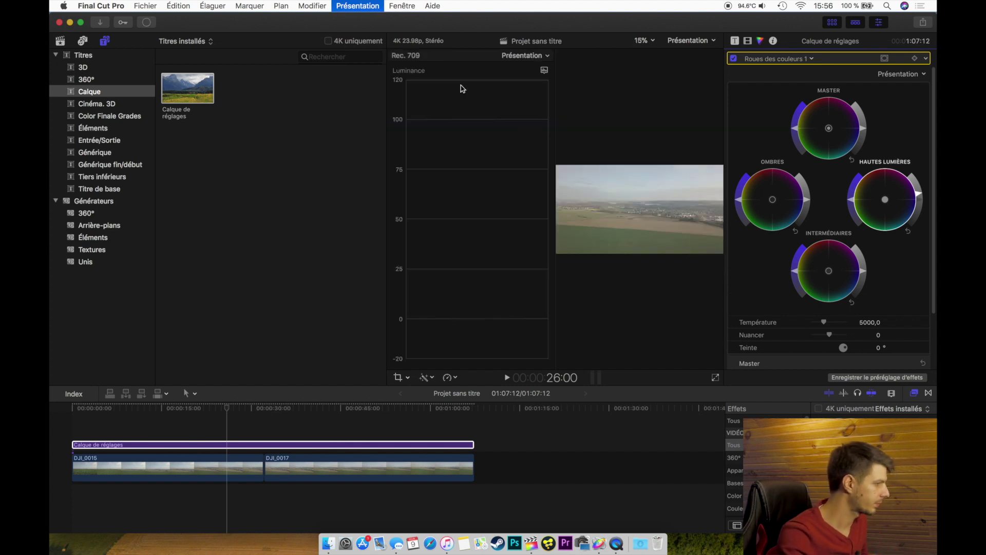
pyautogui.click(833, 23)
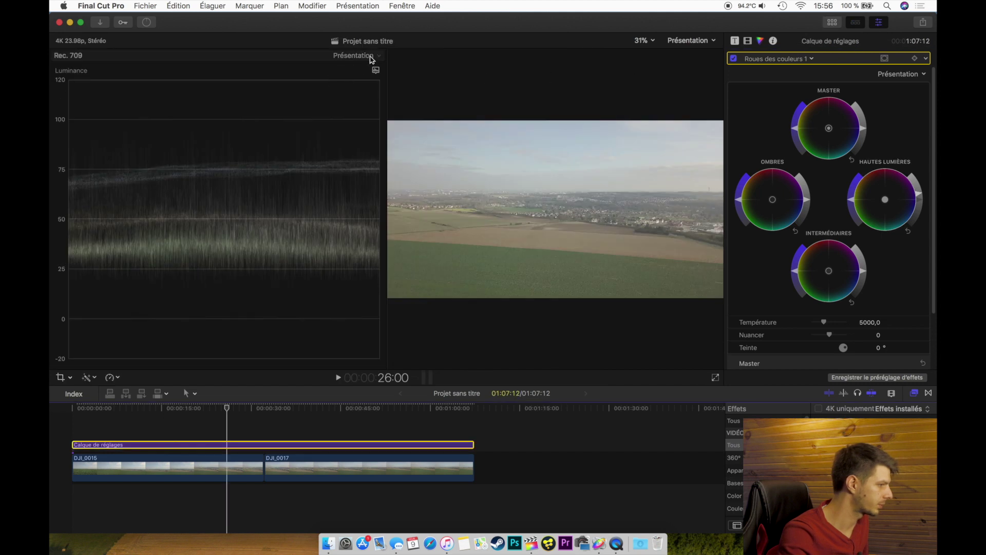
pyautogui.click(374, 69)
pyautogui.click(284, 41)
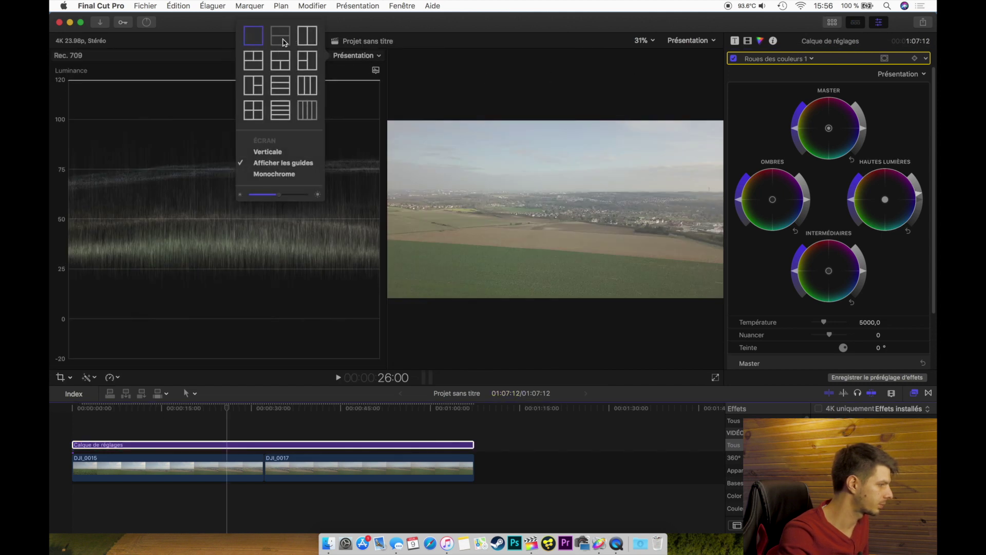
pyautogui.click(334, 77)
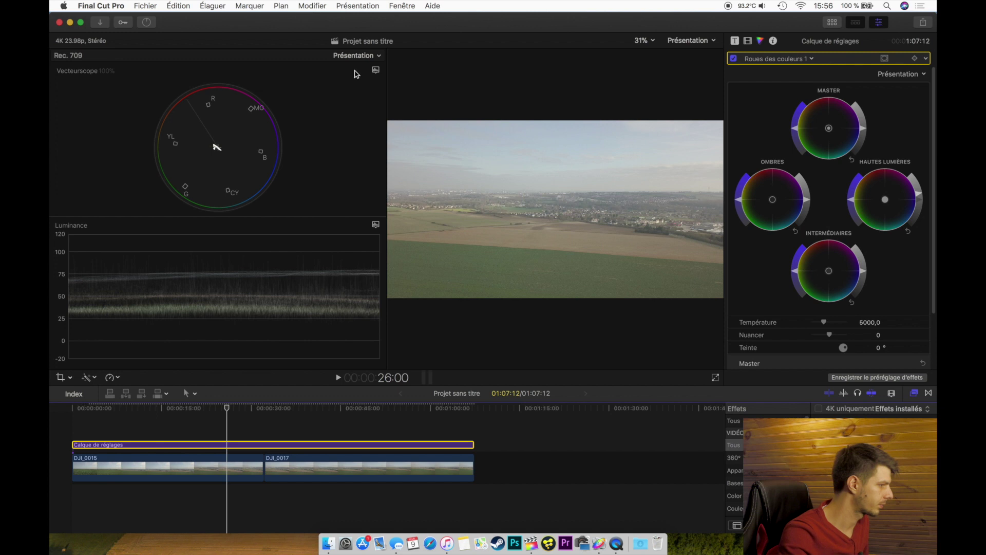
# - Set the upper scope to Oscilloscope and the lower one to Parade RVB, then narrow the scopes area to enlarge the viewer
pyautogui.click(379, 70)
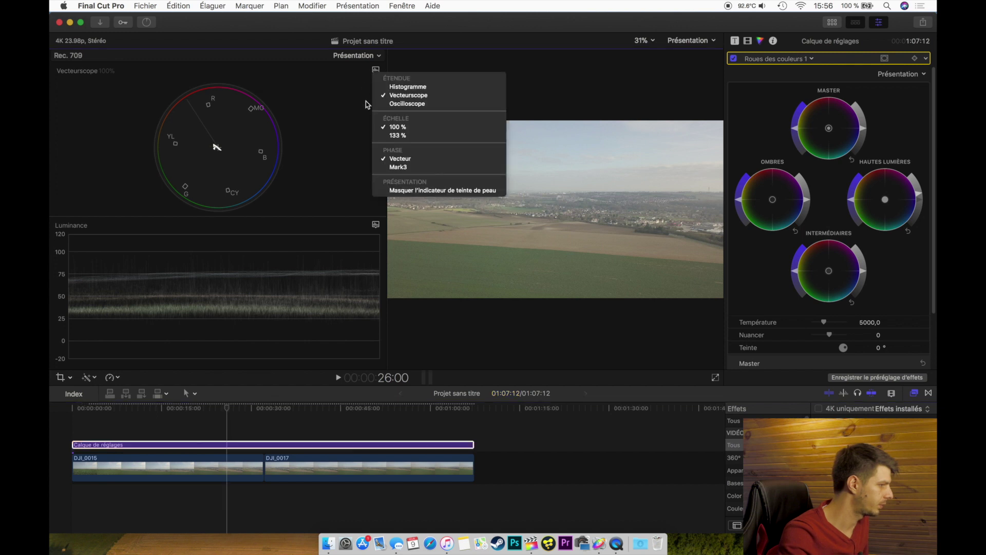
pyautogui.click(401, 104)
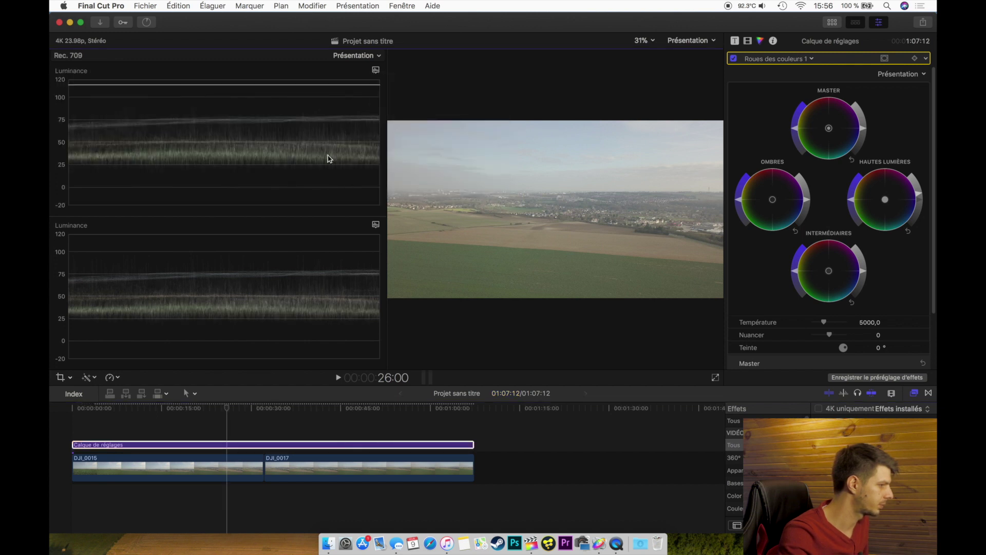
pyautogui.click(375, 224)
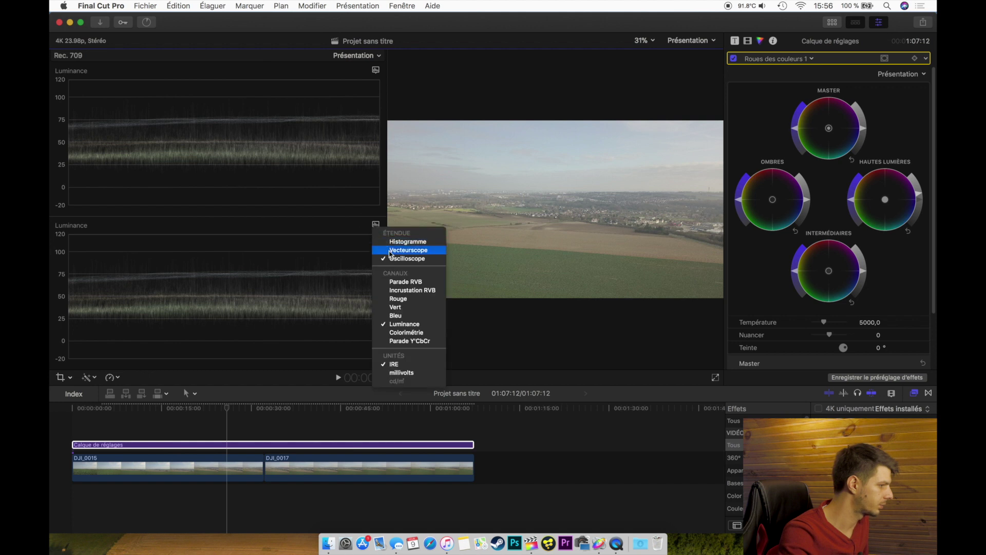
pyautogui.click(406, 282)
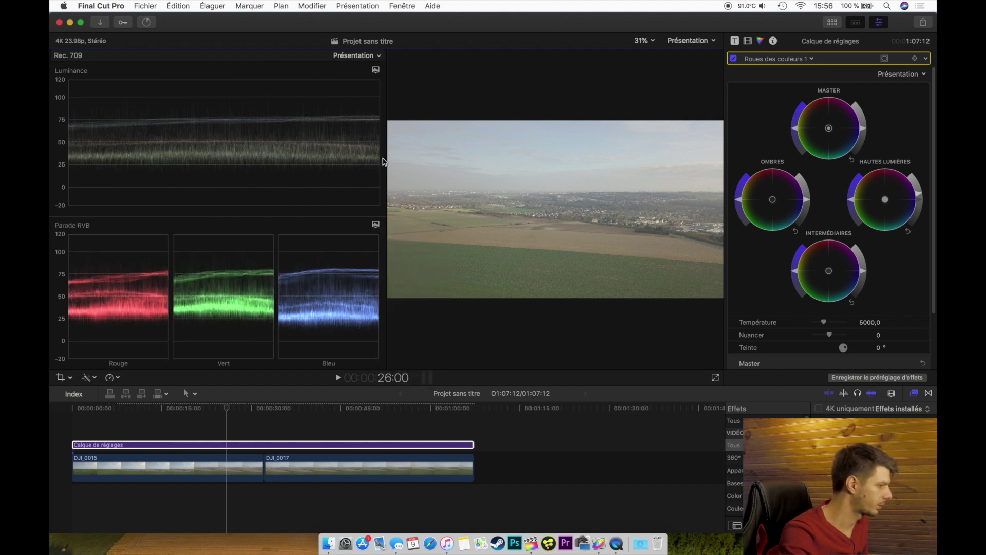
pyautogui.moveTo(386, 165); pyautogui.dragTo(295, 165)
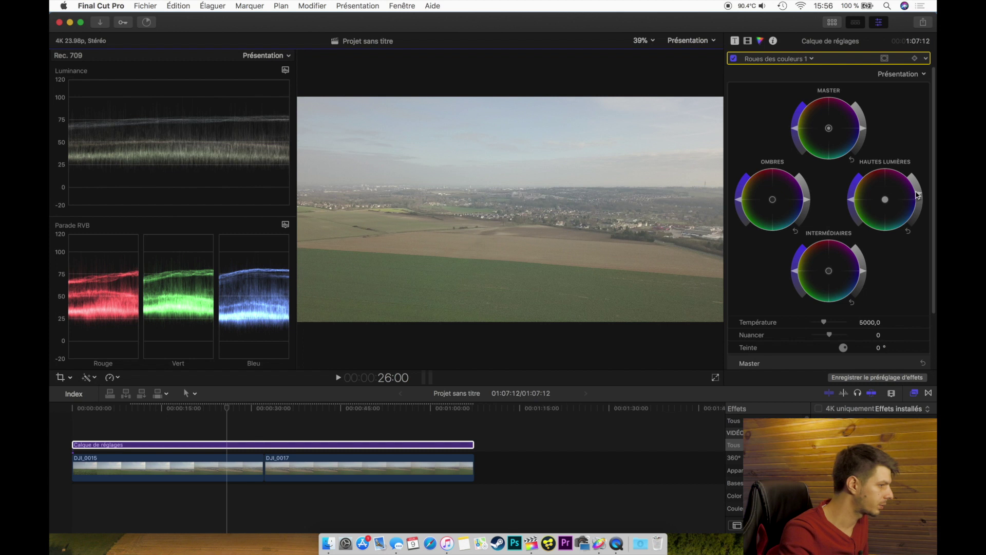
# - Raise the highlights' brightness further and lower the shadows' brightness on the adjustment layer's colour wheels
pyautogui.moveTo(917, 194); pyautogui.dragTo(918, 185)
pyautogui.moveTo(809, 204)
pyautogui.mouseDown()
pyautogui.moveTo(797, 229)
pyautogui.moveTo(801, 219)
pyautogui.mouseUp()
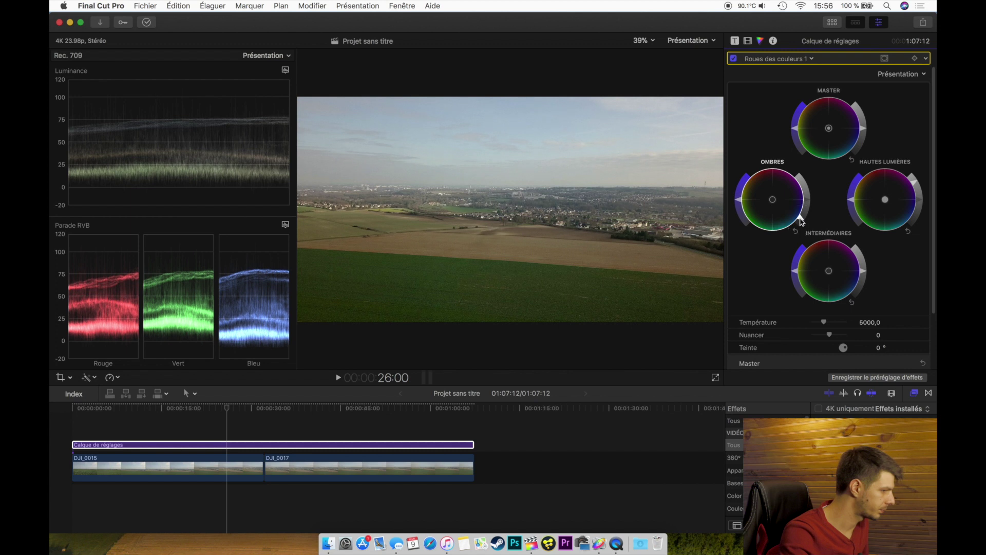
# - Add a hue/saturation curves correction to the adjustment layer and raise the overall saturation on its TEI contre SAT curve
pyautogui.click(786, 59)
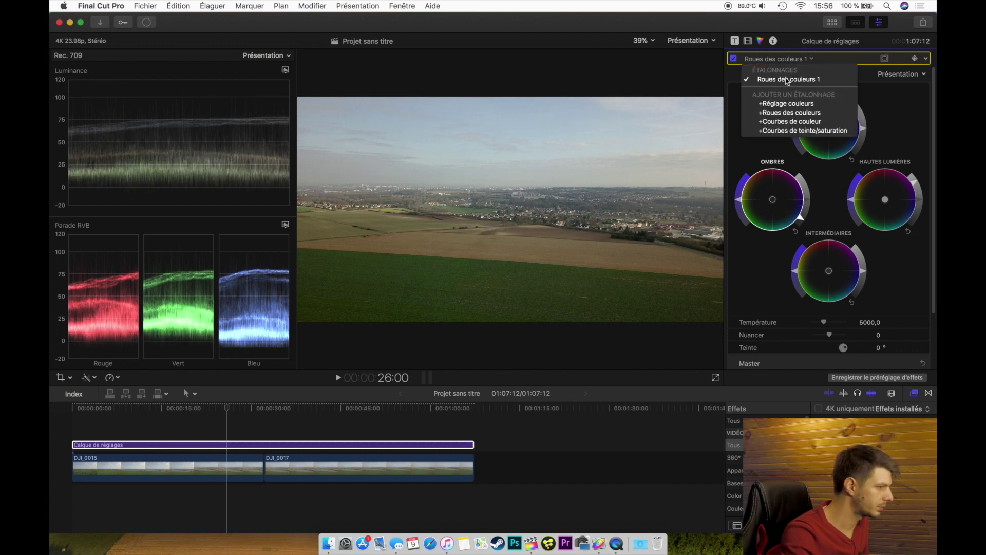
pyautogui.click(783, 132)
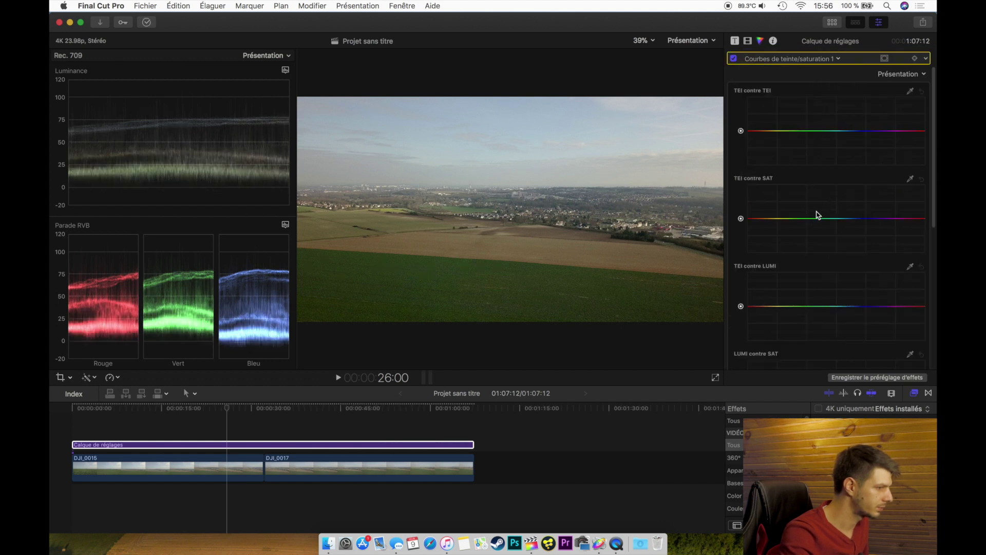
pyautogui.scroll(-1, 805, 233)
pyautogui.moveTo(741, 200); pyautogui.dragTo(740, 186)
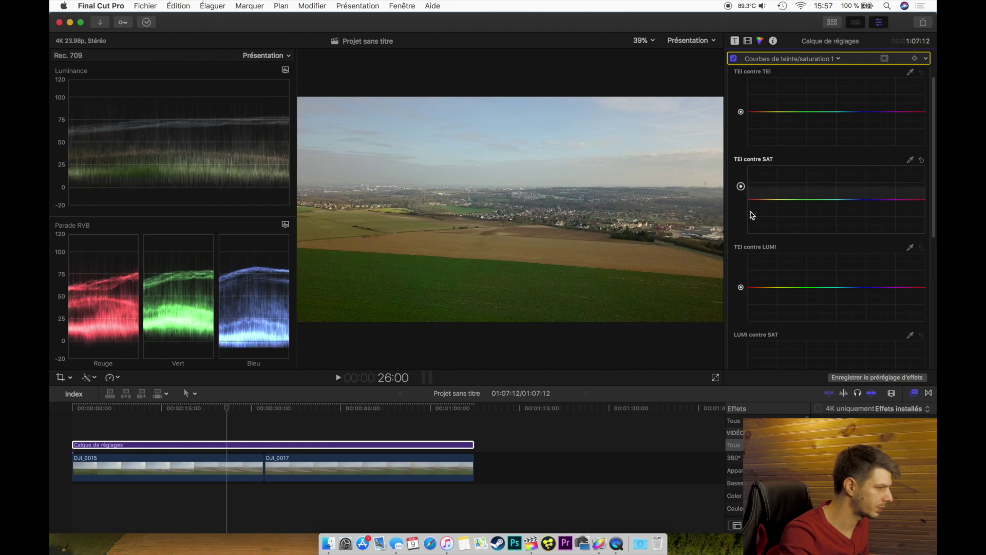
# - Try brightening the sampled green of the field on the TEI contre LUMI curve, and reset that curve
pyautogui.scroll(-1, 801, 264)
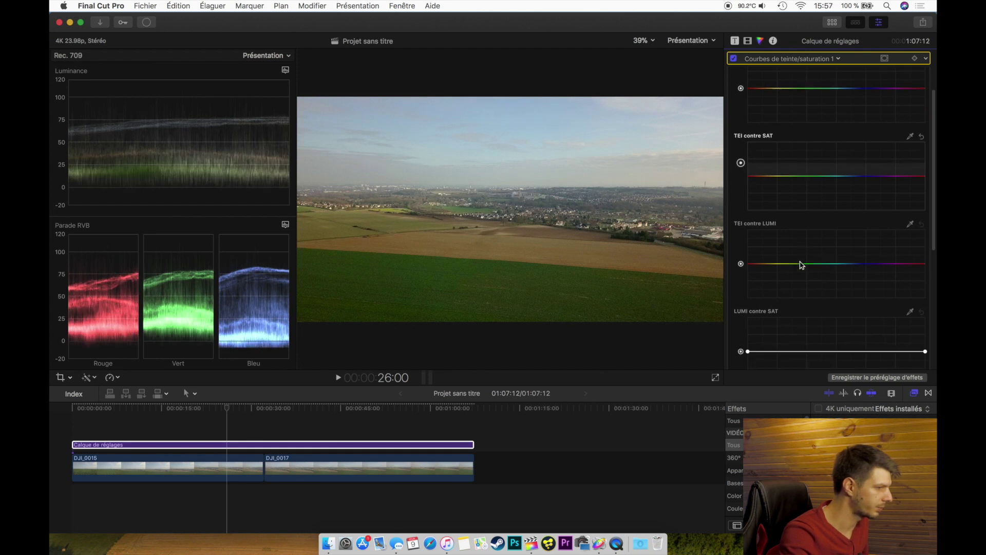
pyautogui.scroll(-1, 826, 274)
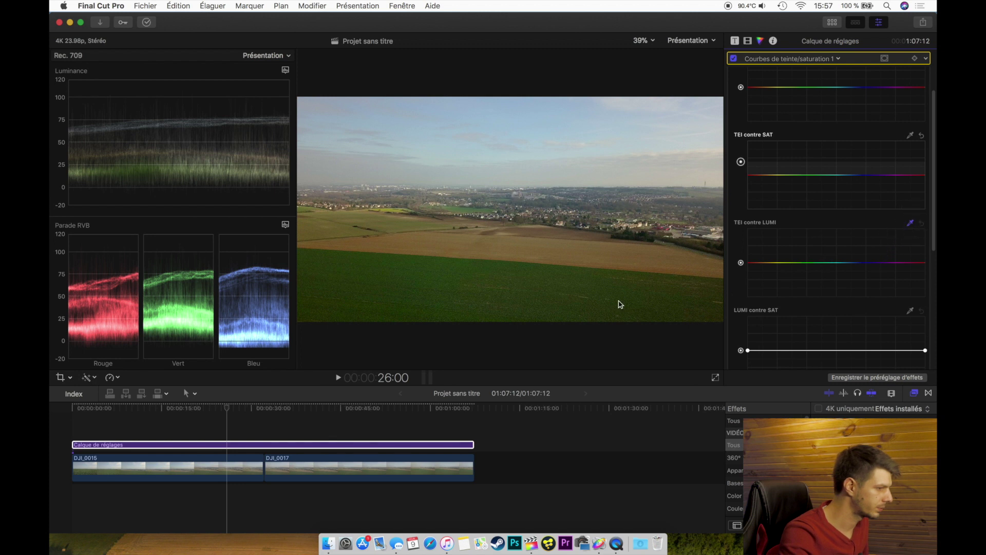
pyautogui.moveTo(590, 302); pyautogui.dragTo(602, 297)
pyautogui.moveTo(786, 264); pyautogui.dragTo(788, 258)
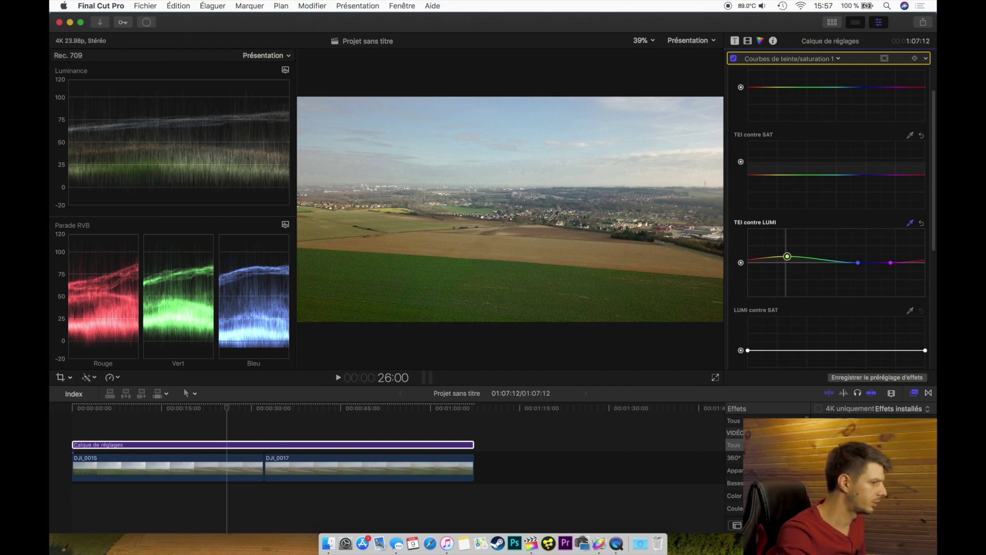
pyautogui.click(922, 222)
# - Raise the overall saturation on the LUMI contre SAT curve and compare the picture with the correction off and on
pyautogui.scroll(-2, 832, 273)
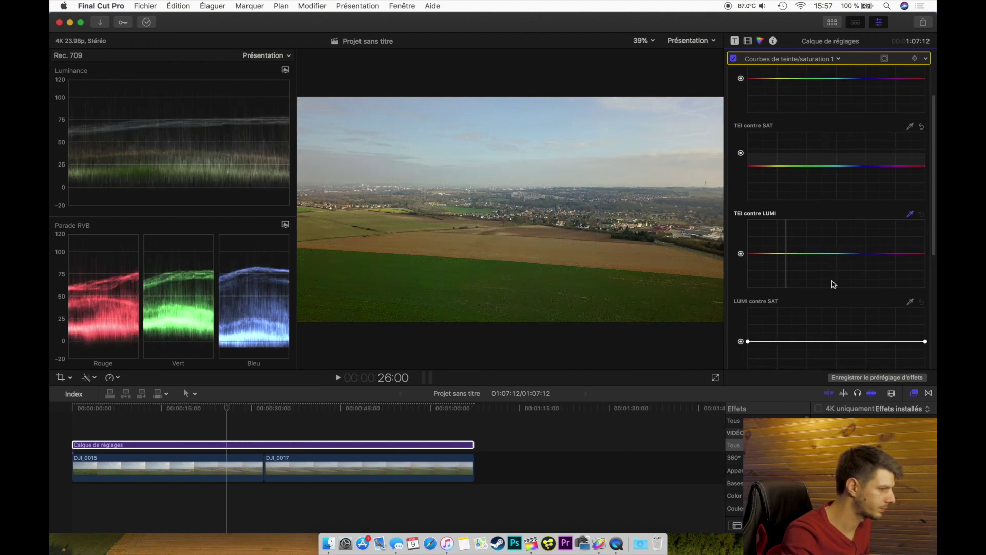
pyautogui.scroll(-3, 765, 314)
pyautogui.moveTo(741, 294); pyautogui.dragTo(742, 280)
pyautogui.click(735, 60)
pyautogui.click(735, 60)
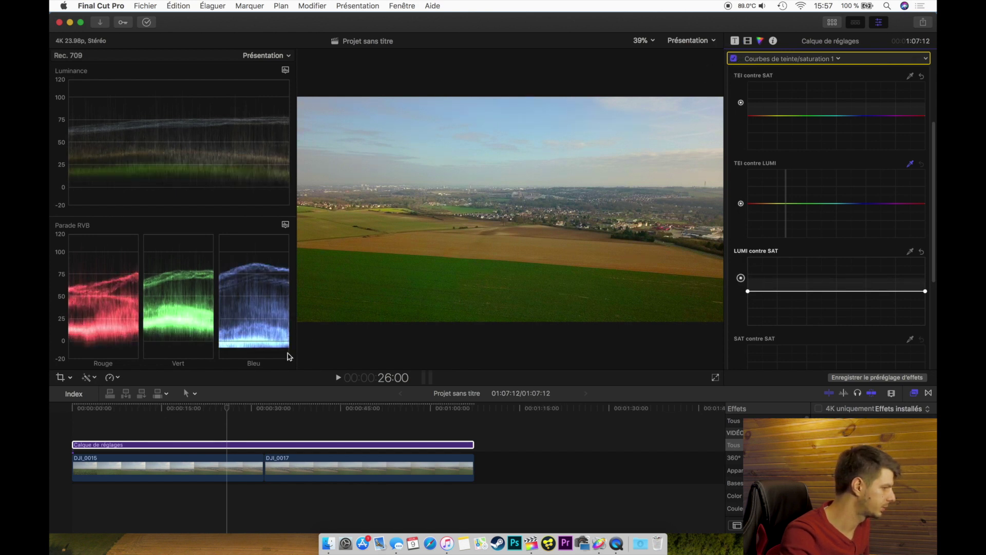
# - Apply the Letterbox effect to the adjustment layer with an aspect ratio of 2.55:1
pyautogui.click(230, 445)
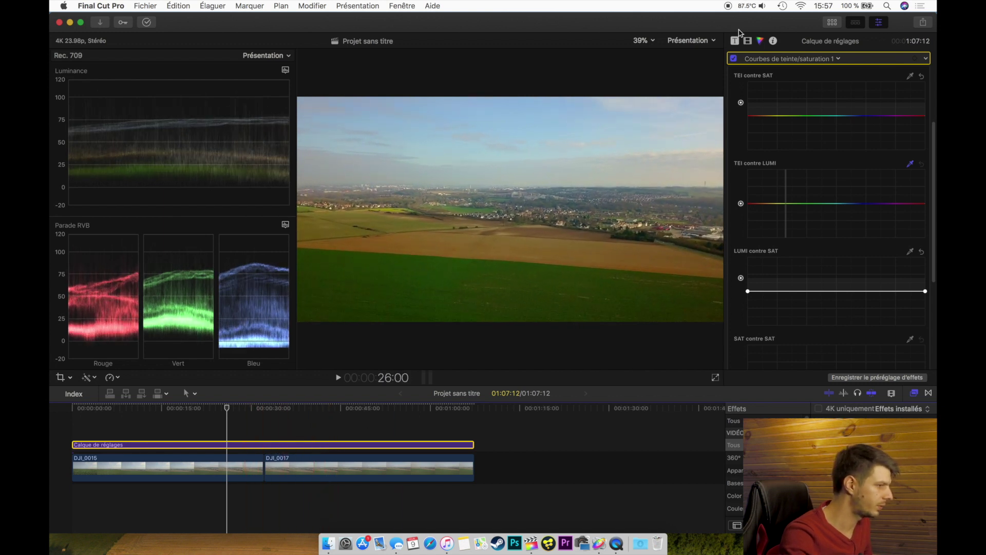
pyautogui.click(747, 41)
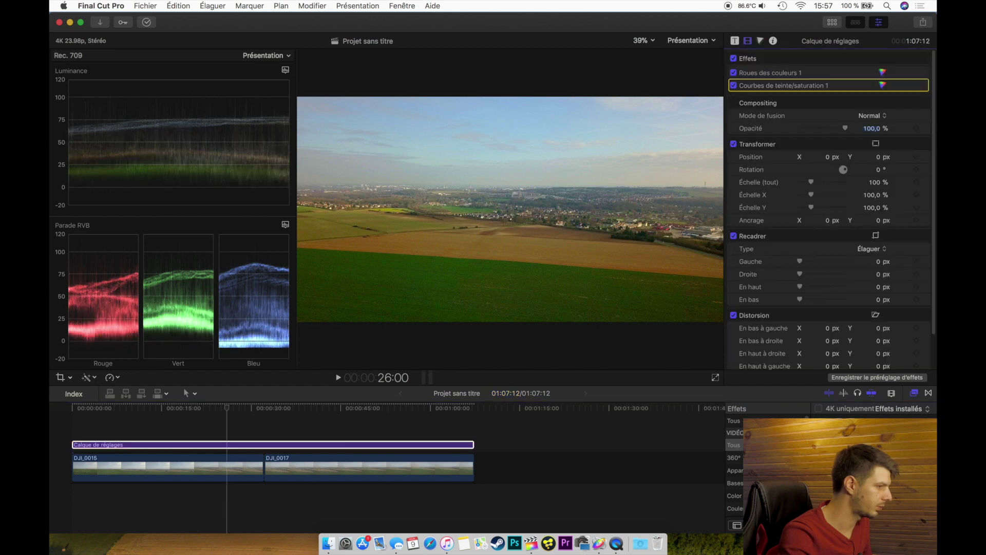
pyautogui.moveTo(842, 462); pyautogui.dragTo(355, 448)
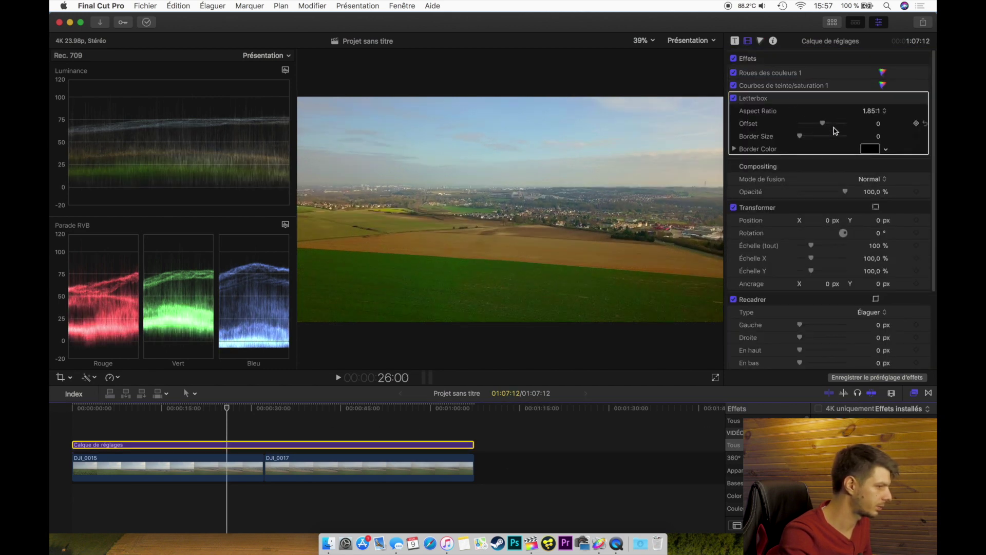
pyautogui.click(869, 112)
pyautogui.click(873, 130)
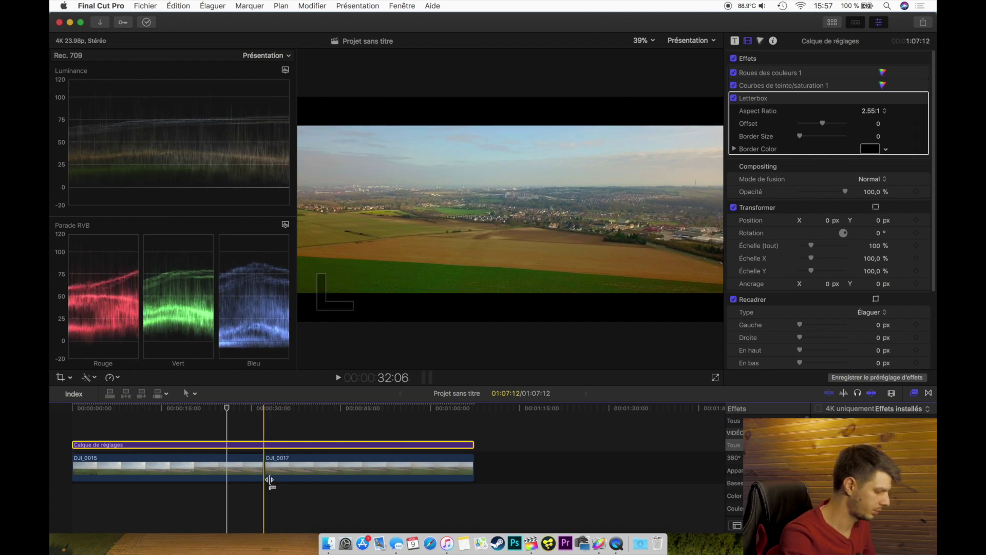
# - Select the first 10 seconds of DJI_0017 and place a second Calque de réglages title over them, beneath the long adjustment layer
pyautogui.moveTo(266, 478); pyautogui.dragTo(324, 472)
pyautogui.click(312, 473)
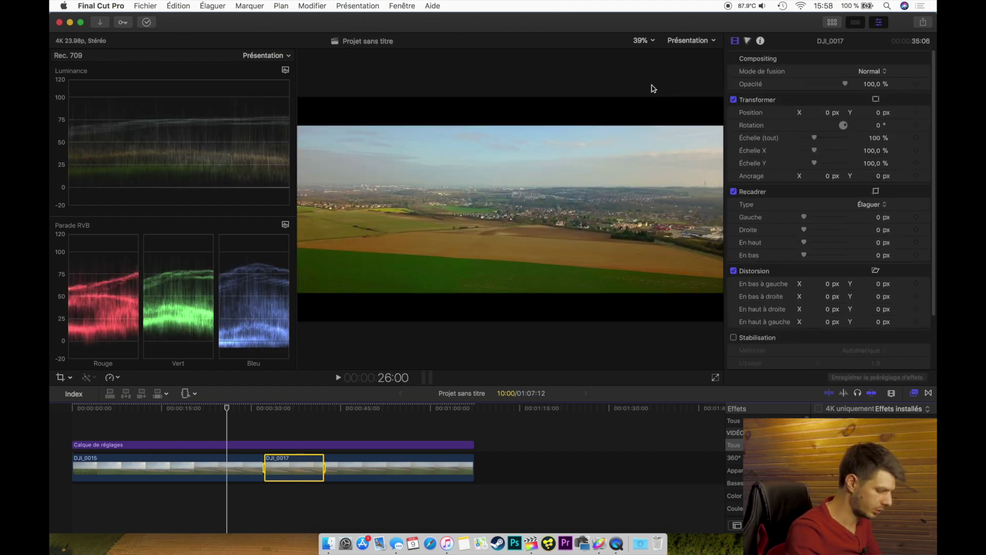
pyautogui.press('super+7')
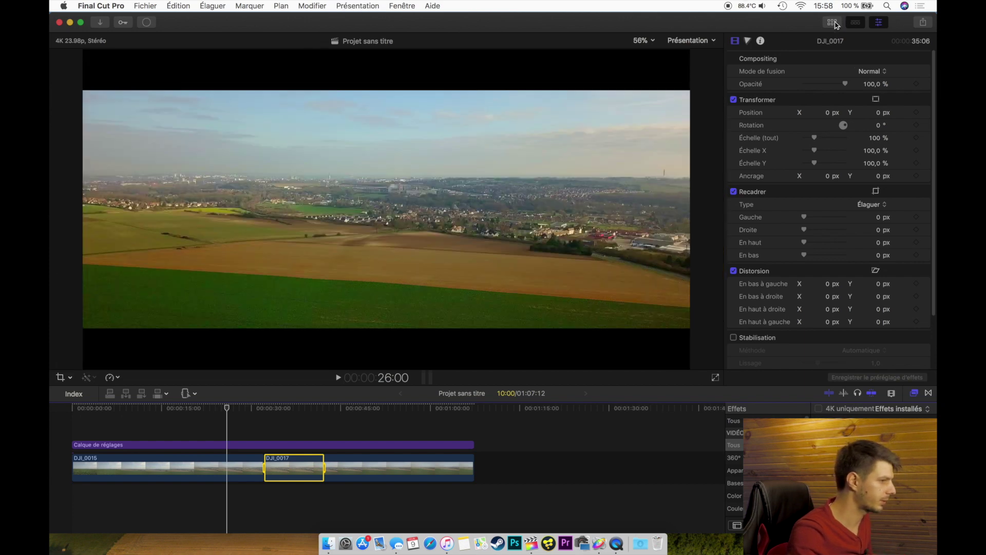
pyautogui.press('alt+super+1')
pyautogui.moveTo(183, 96); pyautogui.dragTo(272, 459)
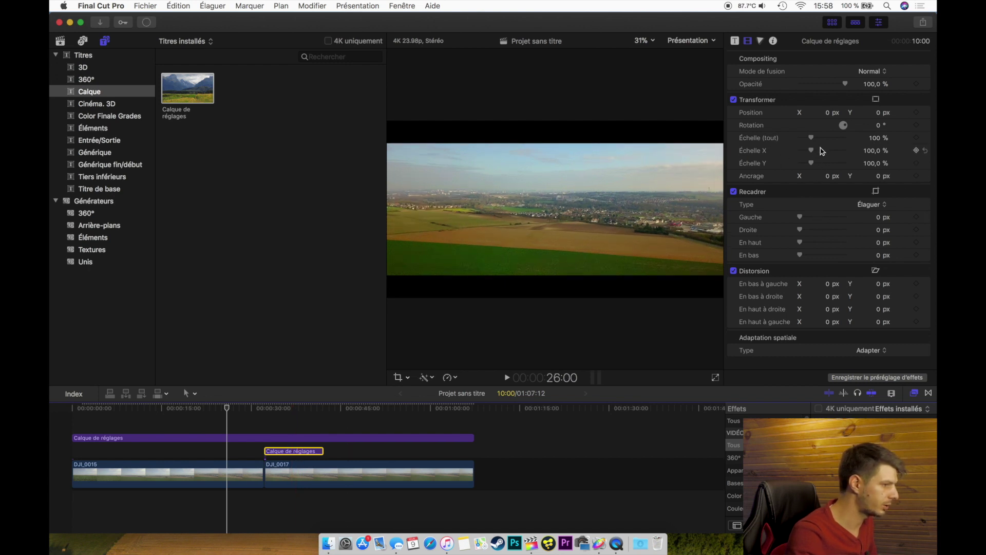
# - Set the short adjustment layer's overall scale to 156 % and check the picture at several points of the timeline
pyautogui.moveTo(811, 142); pyautogui.dragTo(818, 143)
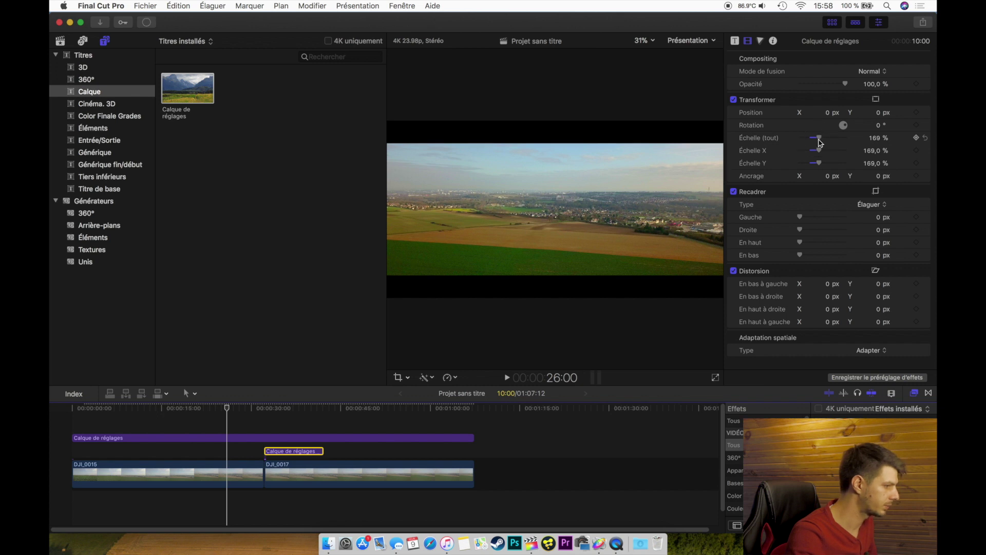
pyautogui.click(291, 417)
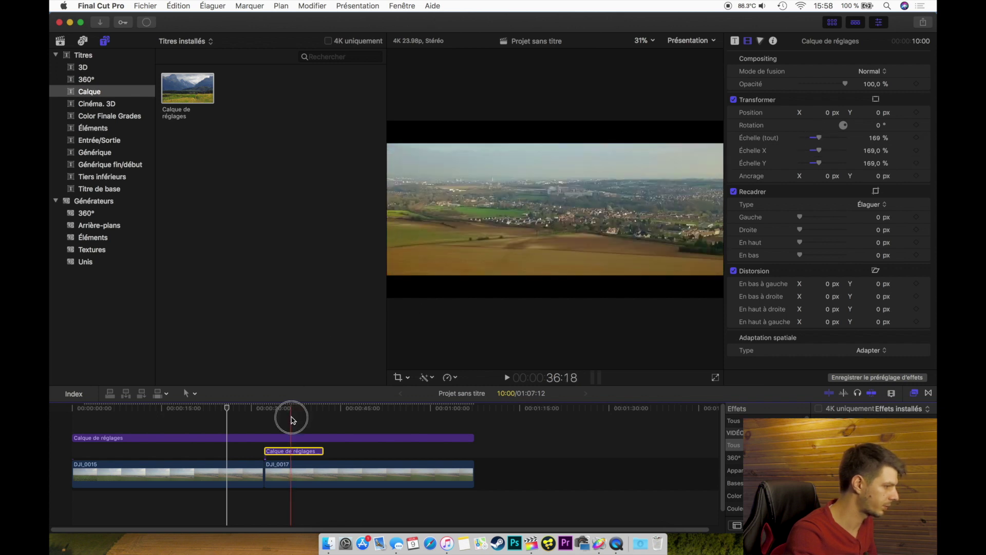
pyautogui.click(300, 454)
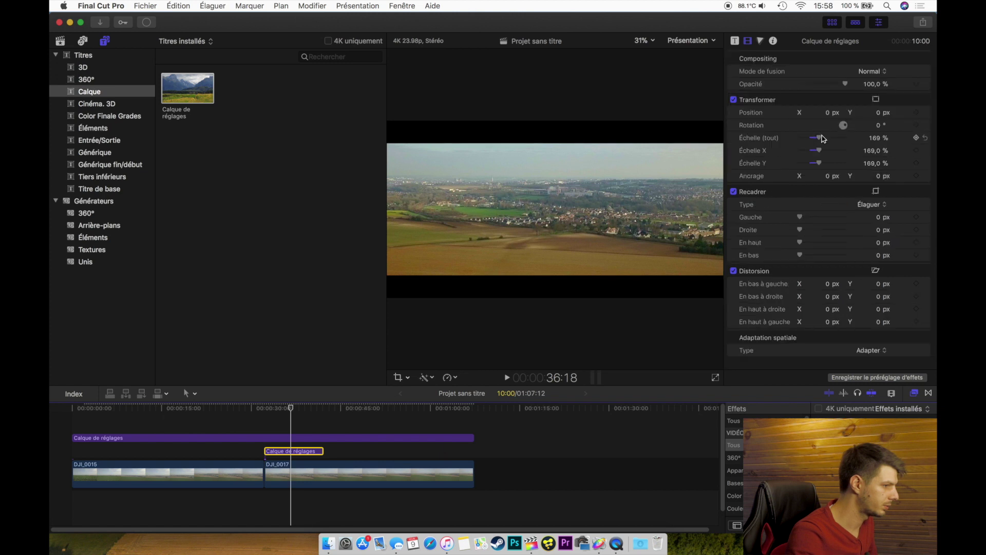
pyautogui.moveTo(820, 140); pyautogui.dragTo(819, 142)
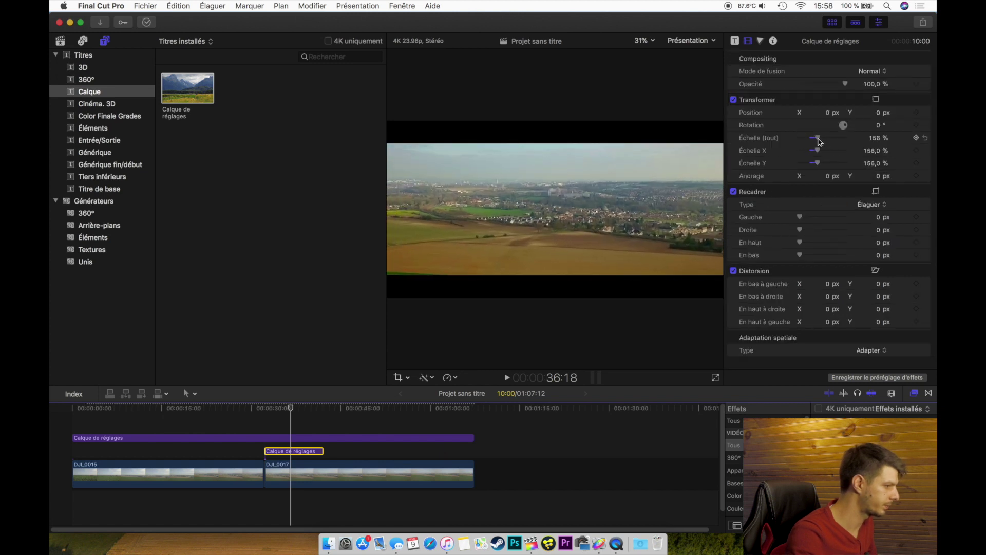
pyautogui.click(314, 414)
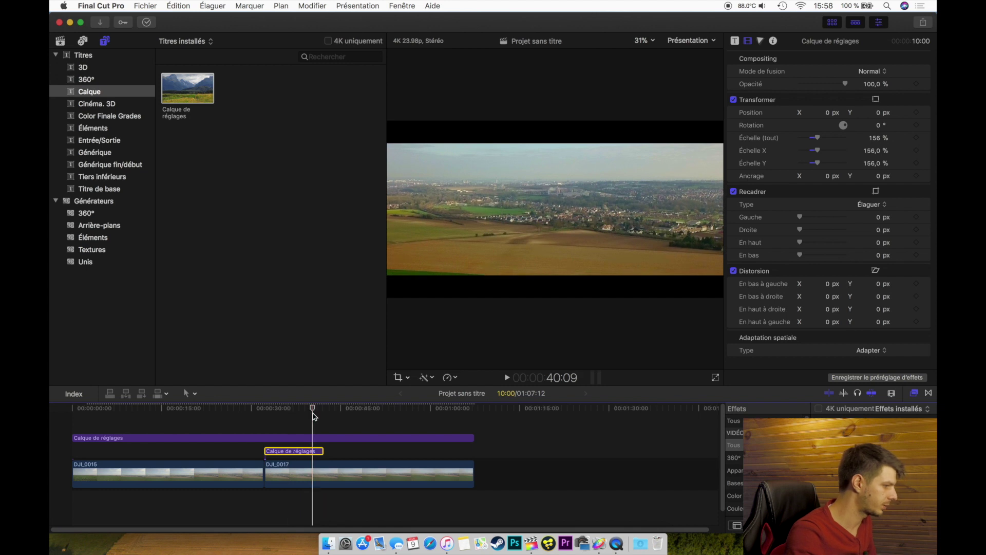
pyautogui.click(256, 421)
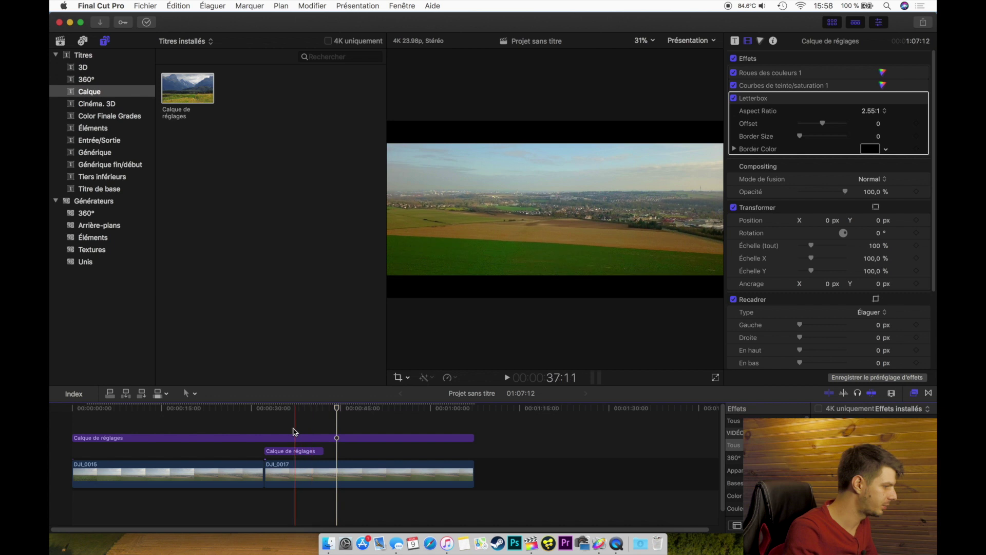
# - Shift the long adjustment layer to start at about 4:10, trim its end to the end of DJI_0017 and play across its start
pyautogui.moveTo(168, 441); pyautogui.dragTo(195, 440)
pyautogui.moveTo(500, 441); pyautogui.dragTo(473, 438)
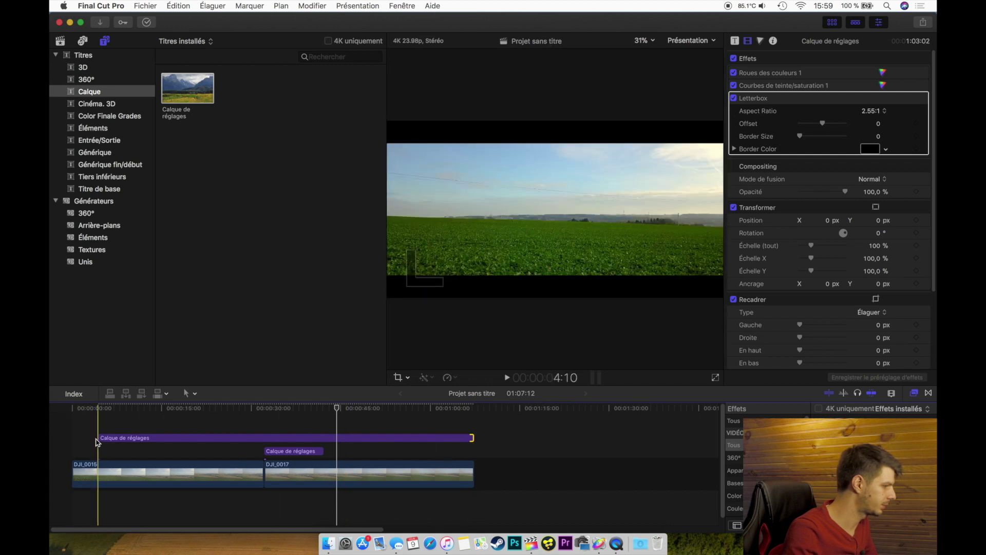
pyautogui.press('space')
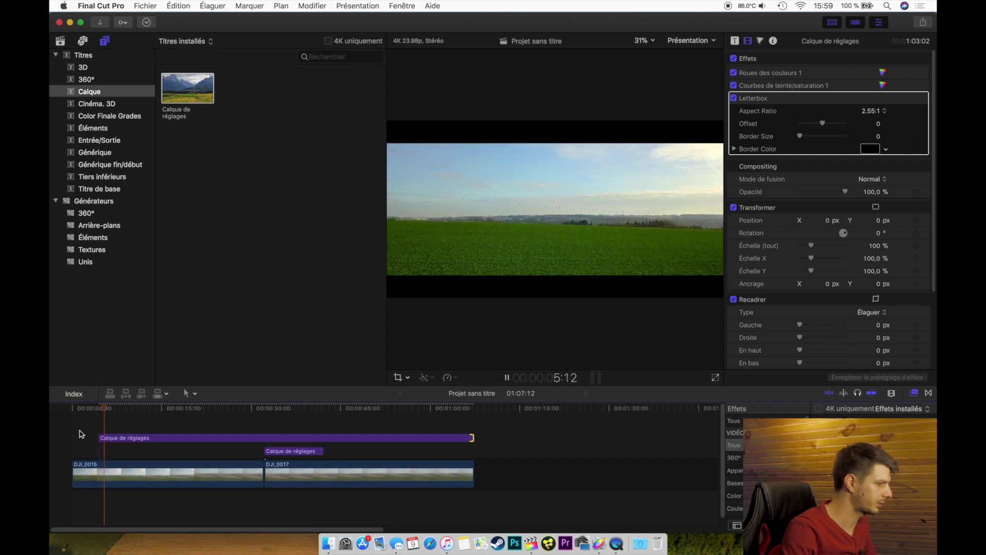
pyautogui.press('space')
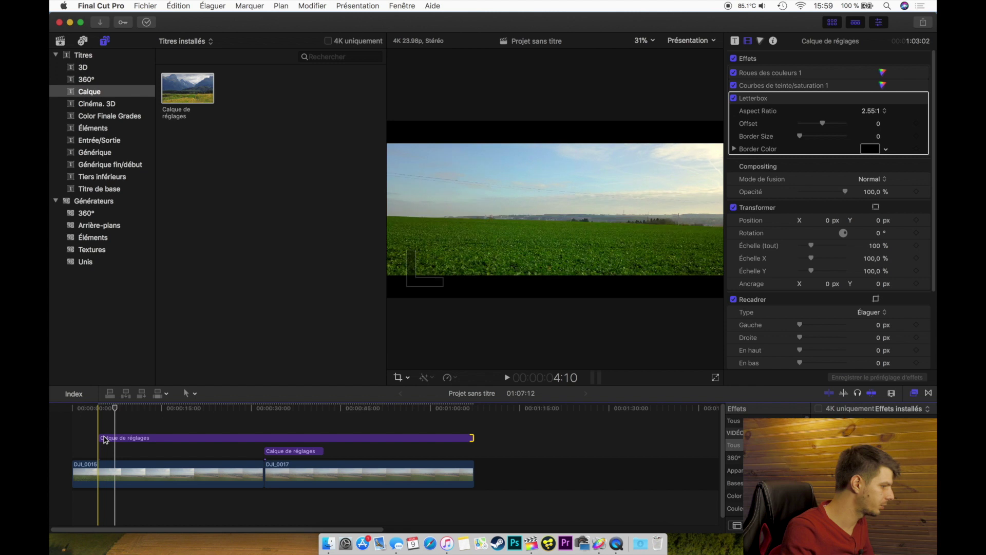
# - Try the short adjustment layer above the long one, and move it back beneath
pyautogui.moveTo(289, 456); pyautogui.dragTo(270, 434)
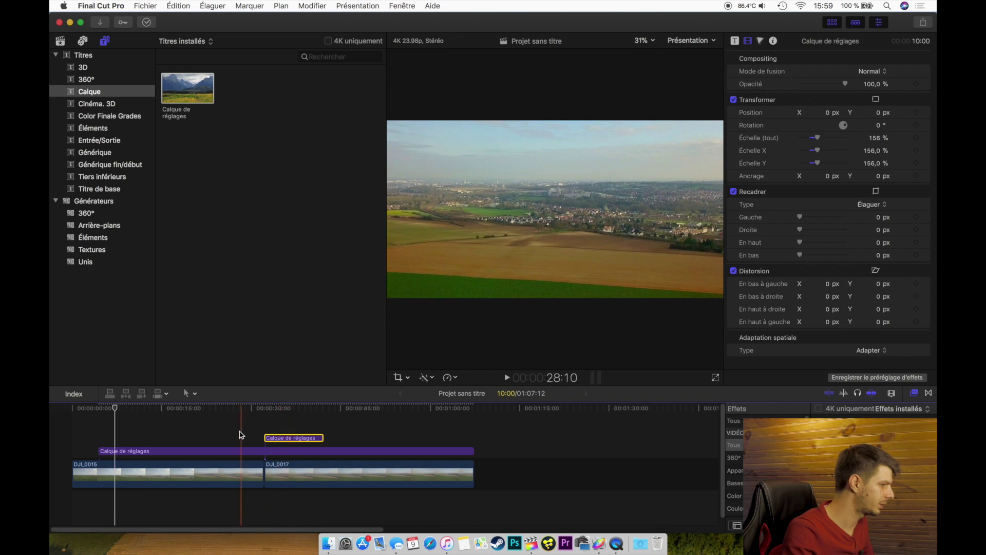
pyautogui.moveTo(272, 437); pyautogui.dragTo(278, 452)
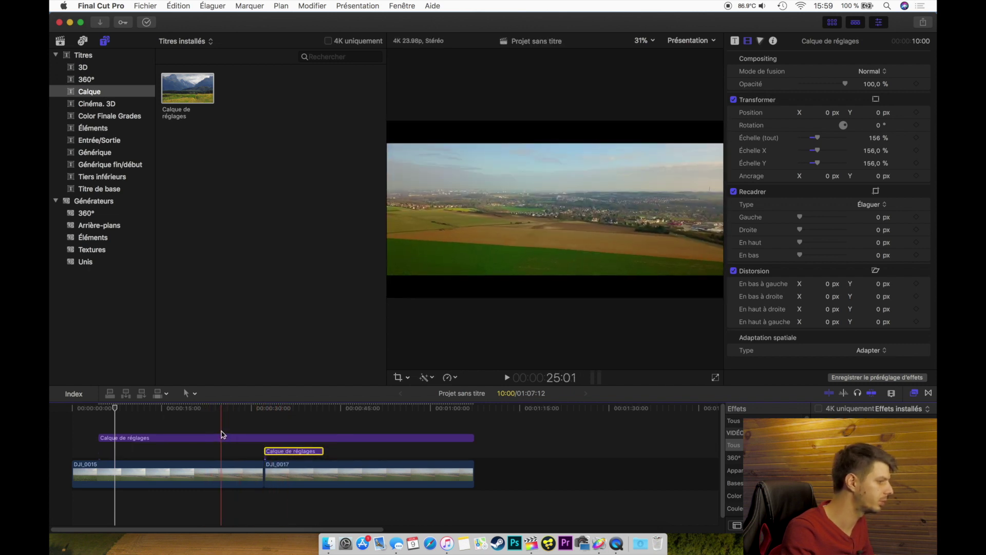